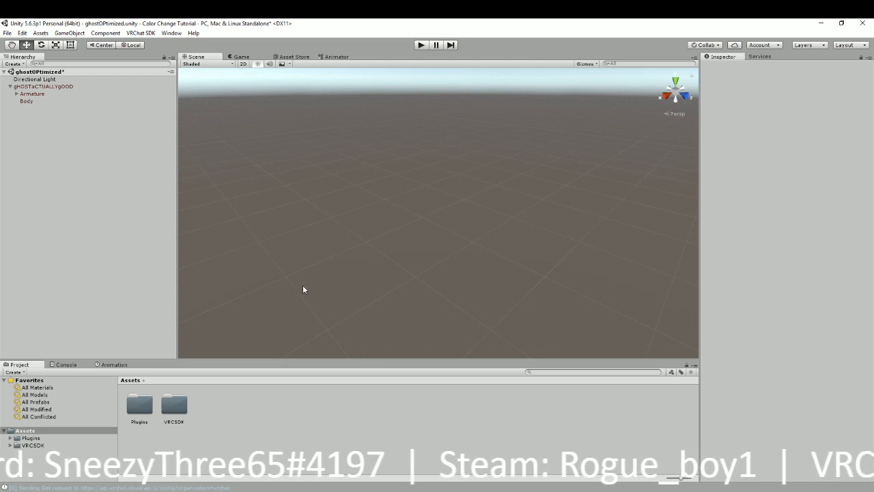
# Switch to the browser and review the Ghastly Fox Girl model's download page on VRChat Mods
pyautogui.click(175, 410)
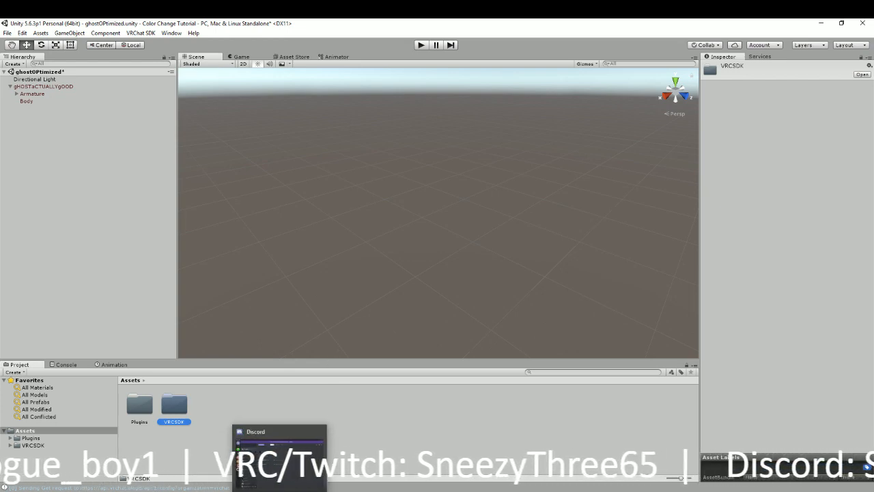
pyautogui.click(279, 491)
pyautogui.scroll(-2, 286, 330)
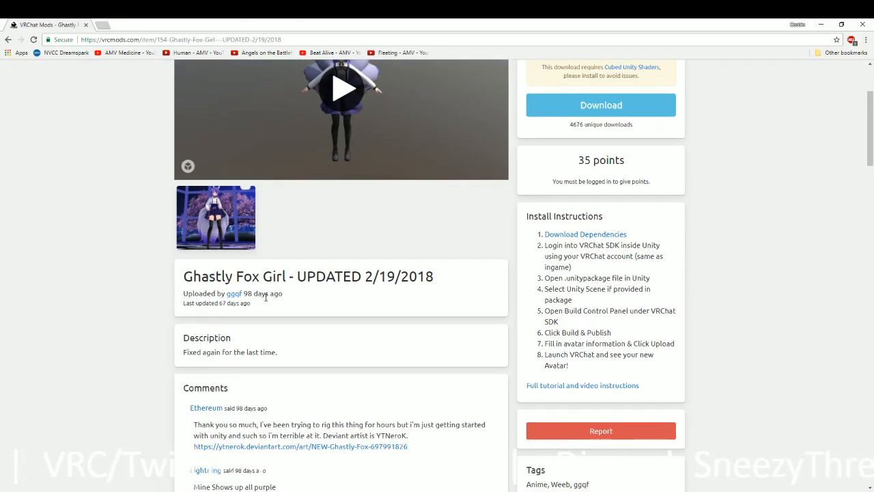
pyautogui.scroll(2, 325, 322)
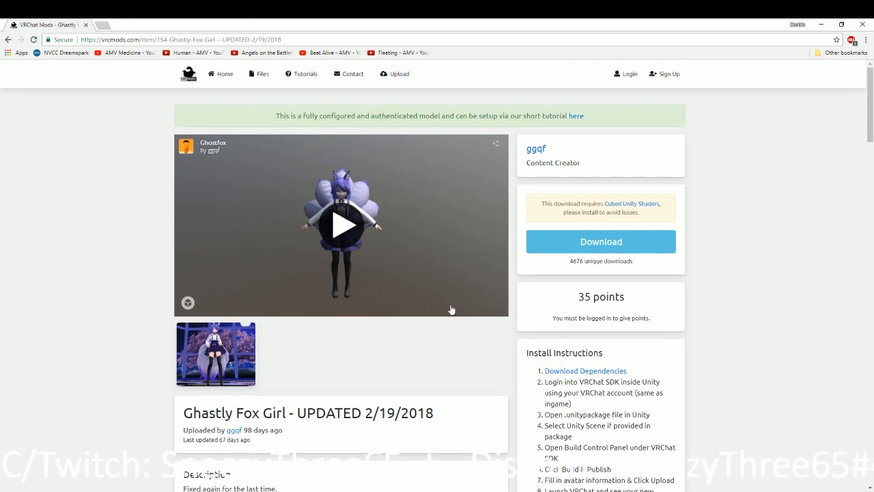
pyautogui.click(822, 25)
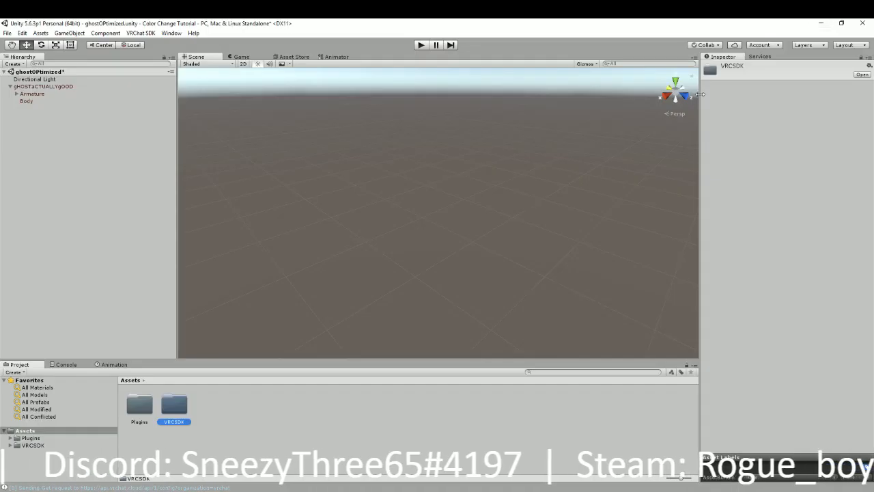
# Import the full Ghastly Fox Girl package from the desktop into the Unity project and reload the externally modified scene
pyautogui.click(823, 27)
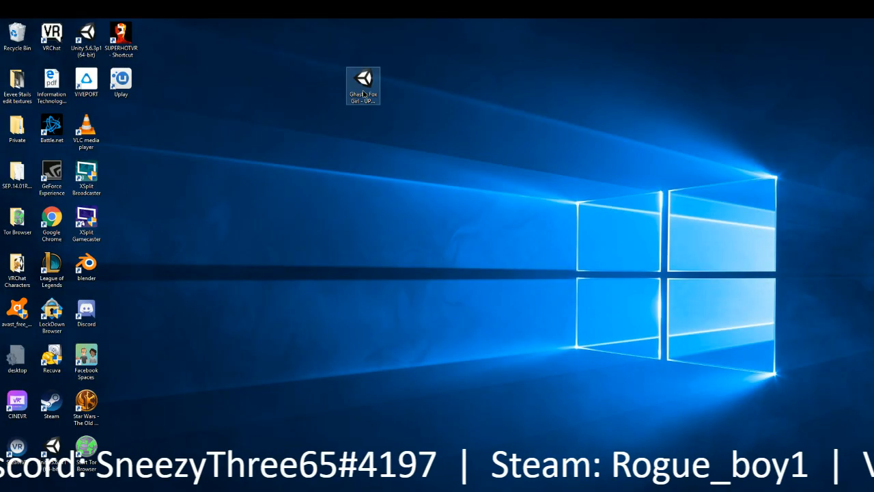
pyautogui.moveTo(364, 78); pyautogui.dragTo(271, 425)
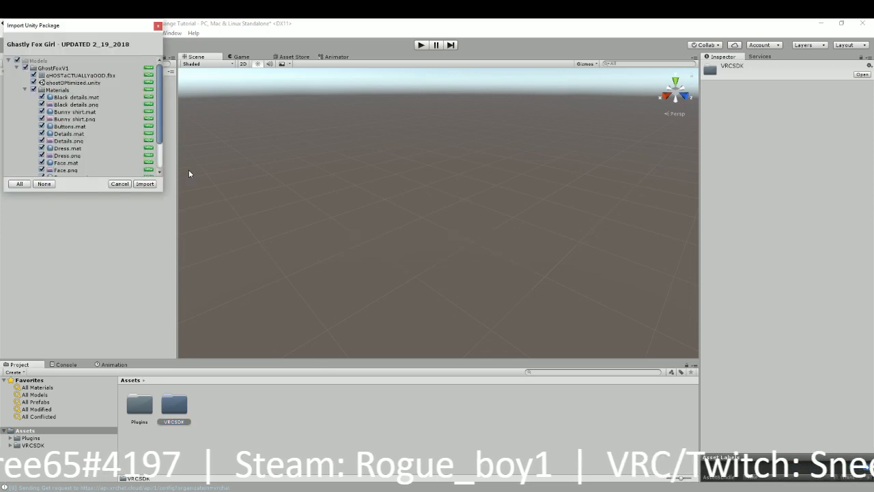
pyautogui.click(145, 184)
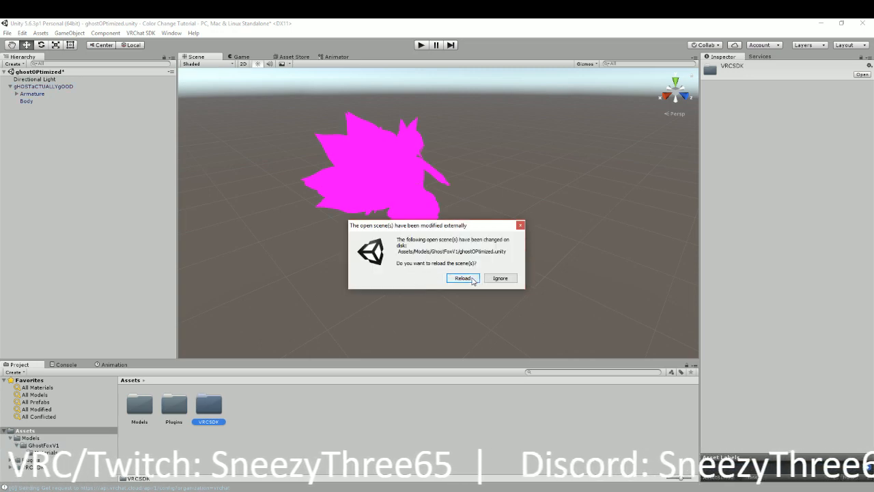
pyautogui.click(463, 278)
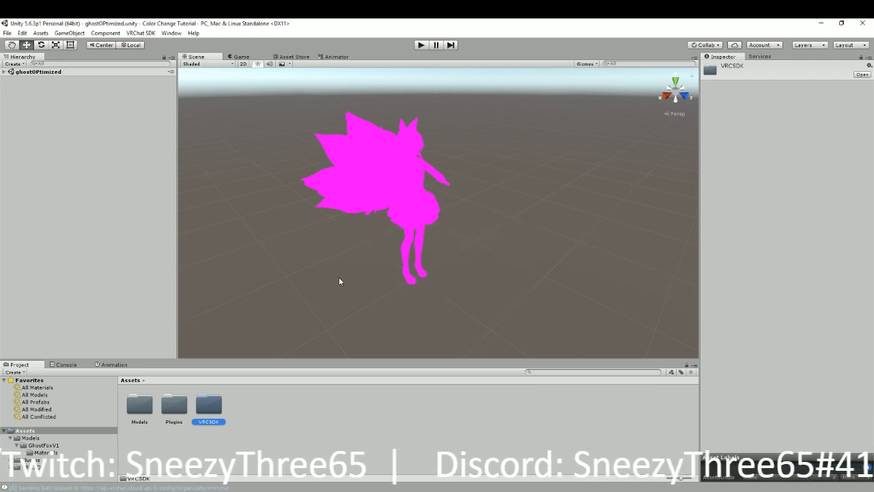
# Expand the ghostOPtimized scene's hierarchy and select the fox avatar's Body mesh
pyautogui.click(4, 72)
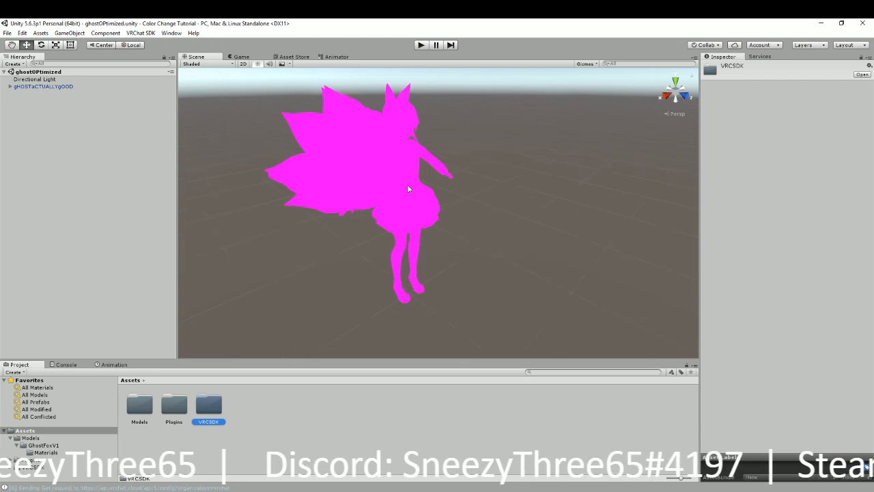
pyautogui.scroll(4, 407, 185)
pyautogui.scroll(-6, 437, 217)
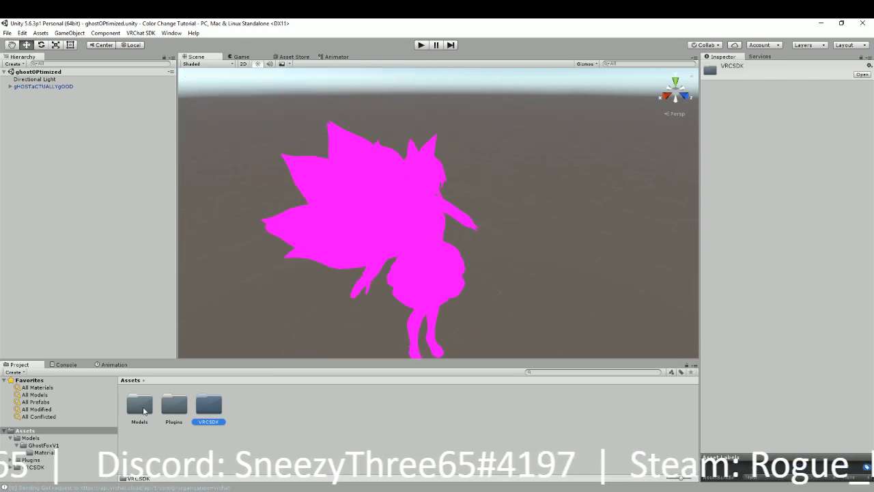
pyautogui.click(381, 162)
pyautogui.click(405, 157)
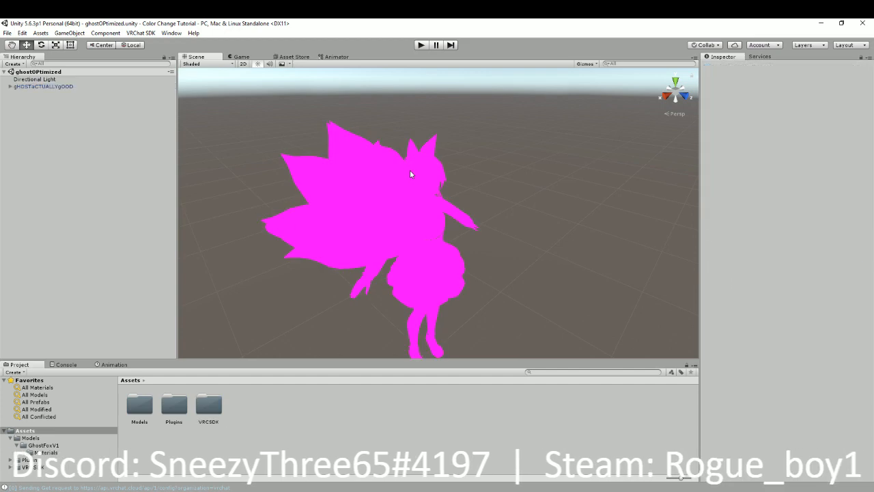
pyautogui.click(369, 160)
pyautogui.click(368, 162)
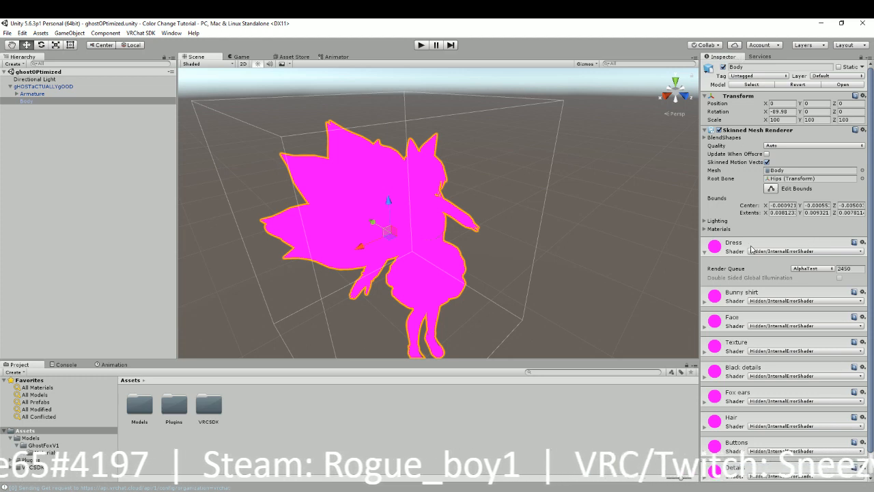
# Set the Dress material's shader to Legacy Shaders/Diffuse and collapse its settings
pyautogui.click(705, 252)
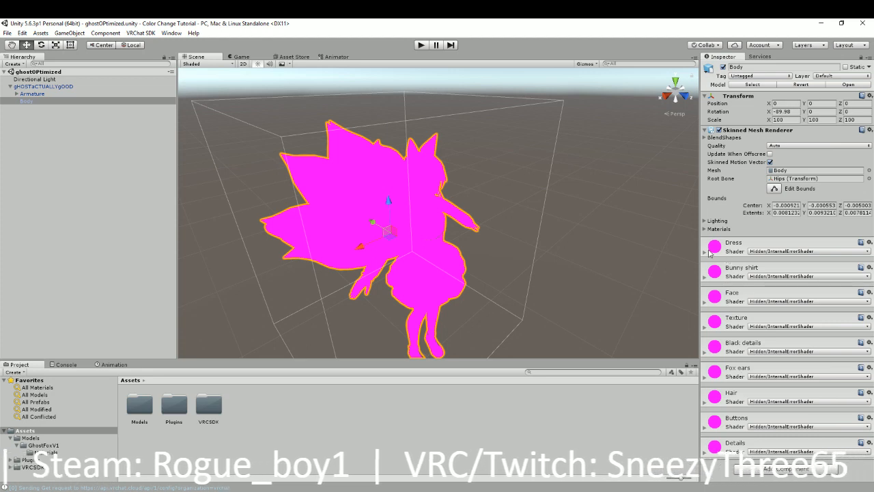
pyautogui.click(705, 252)
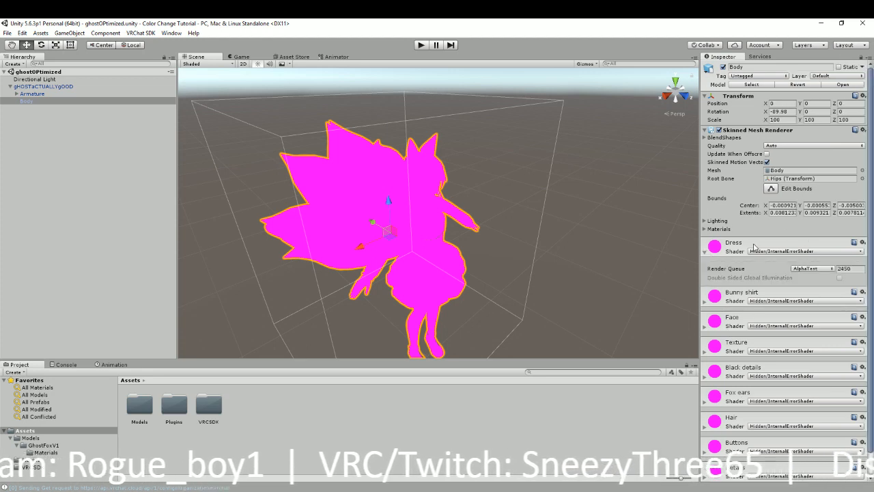
pyautogui.click(770, 251)
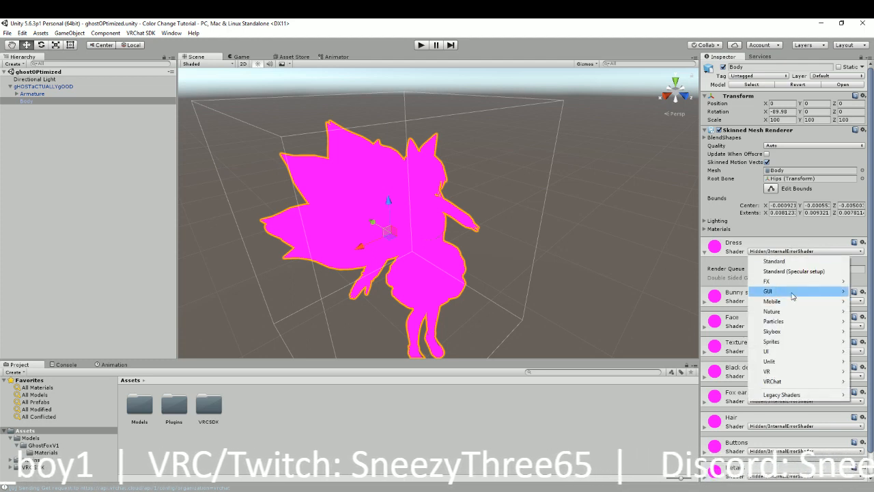
pyautogui.moveTo(794, 394)
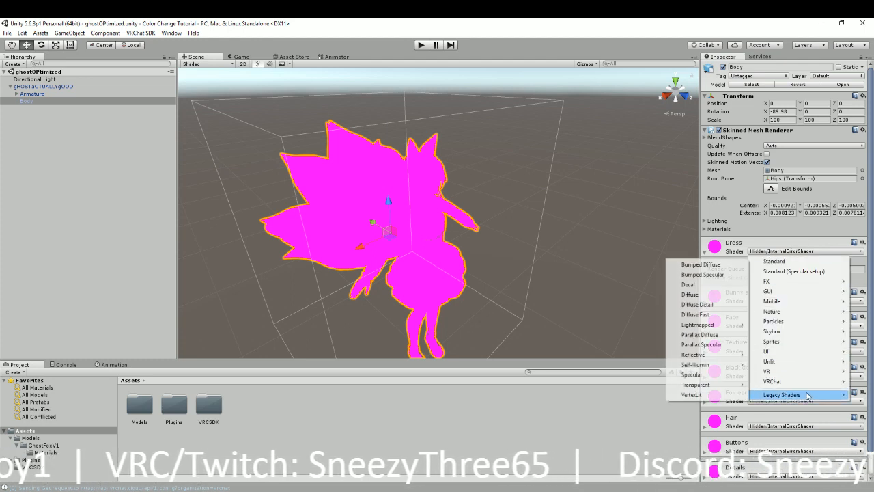
pyautogui.click(715, 295)
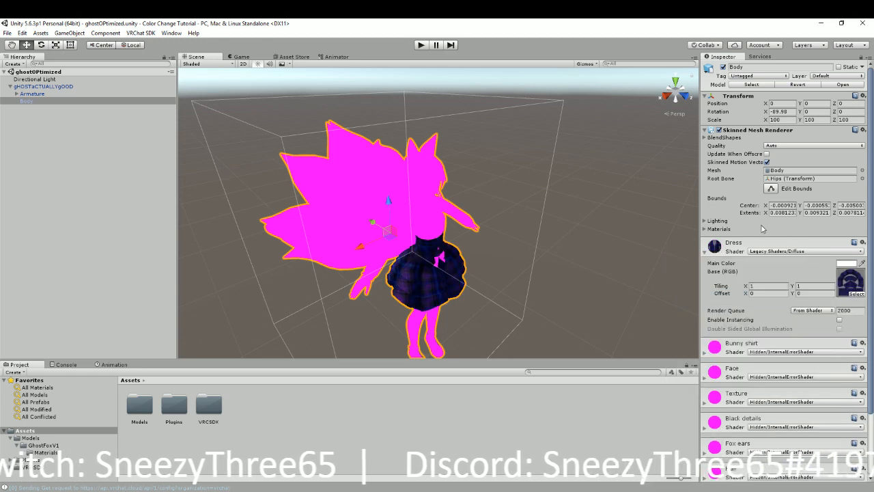
pyautogui.click(705, 253)
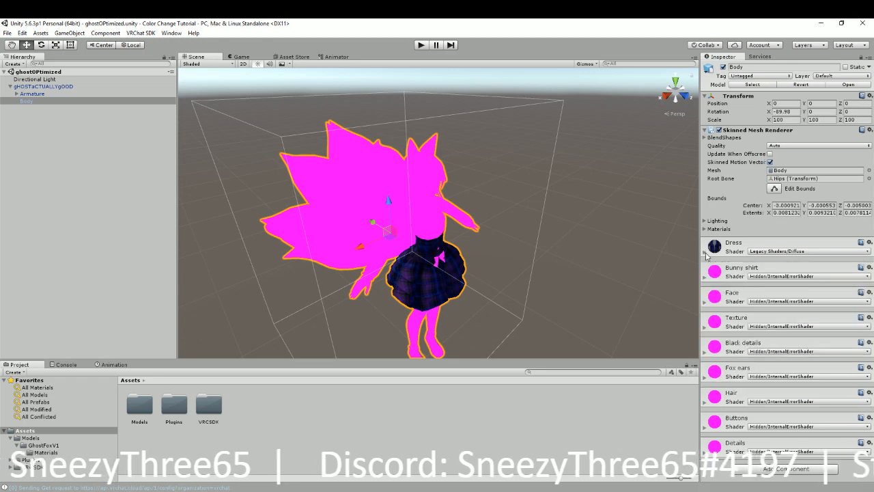
# Change the Bunny shirt and Face materials to the Legacy Shaders/Diffuse shader
pyautogui.click(753, 277)
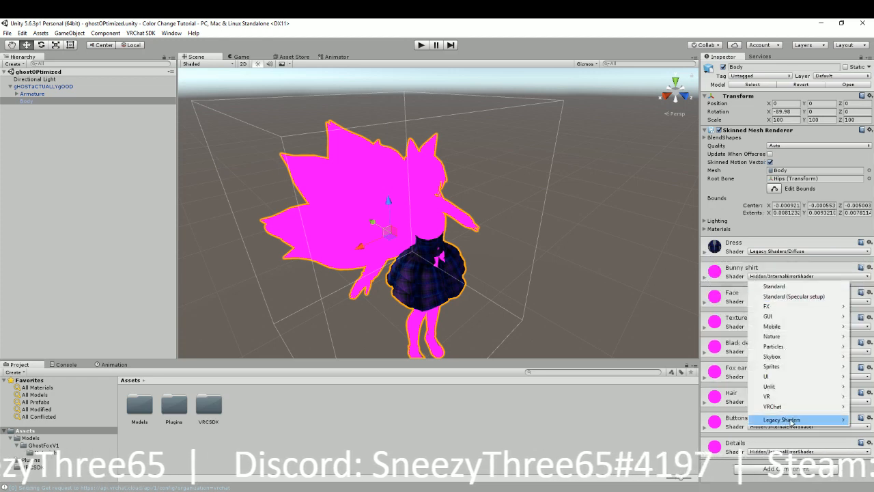
pyautogui.moveTo(790, 422)
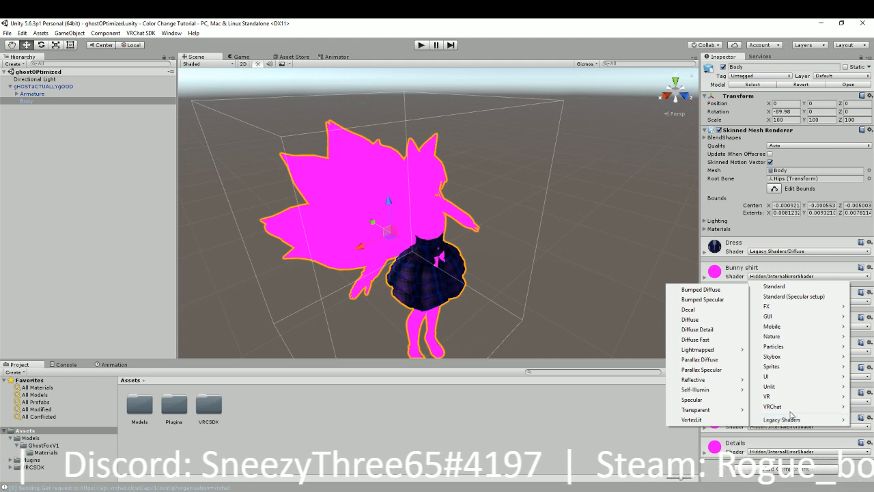
pyautogui.click(712, 320)
pyautogui.click(774, 301)
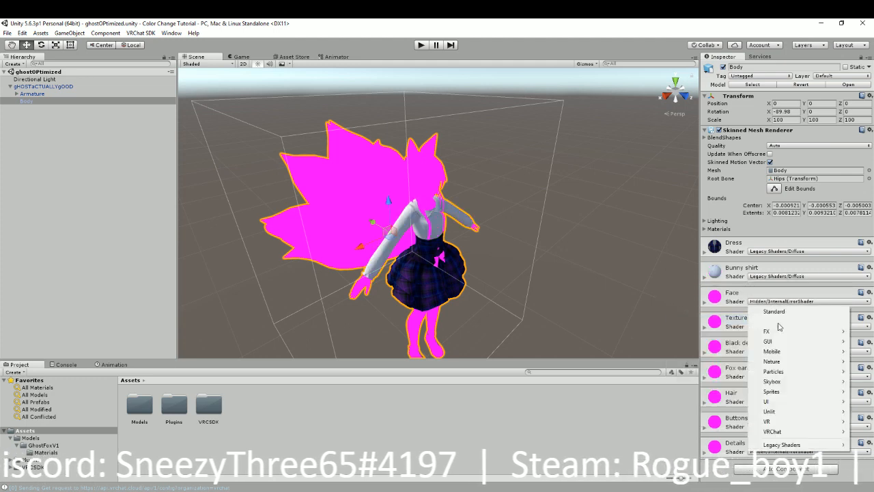
pyautogui.moveTo(786, 445)
pyautogui.click(716, 345)
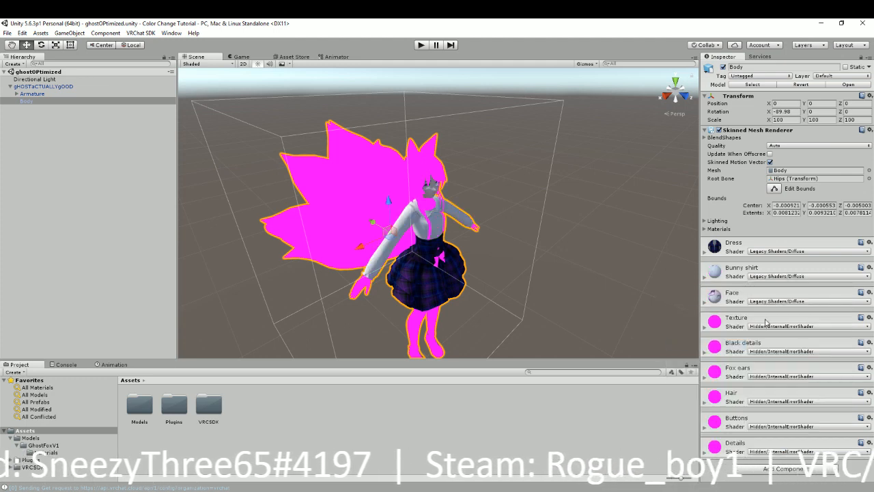
# Assign the Legacy Shaders/Diffuse shader to the Texture and Black details materials
pyautogui.click(786, 326)
pyautogui.moveTo(785, 470)
pyautogui.click(710, 370)
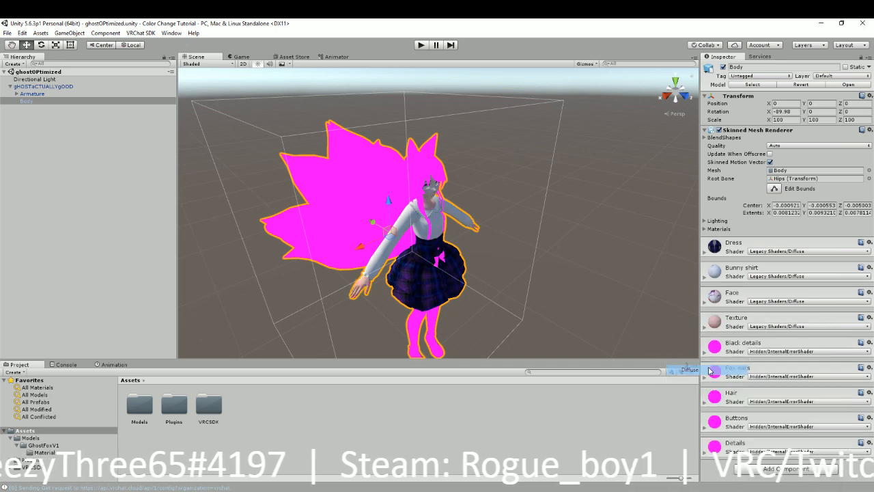
pyautogui.click(780, 351)
pyautogui.moveTo(777, 351)
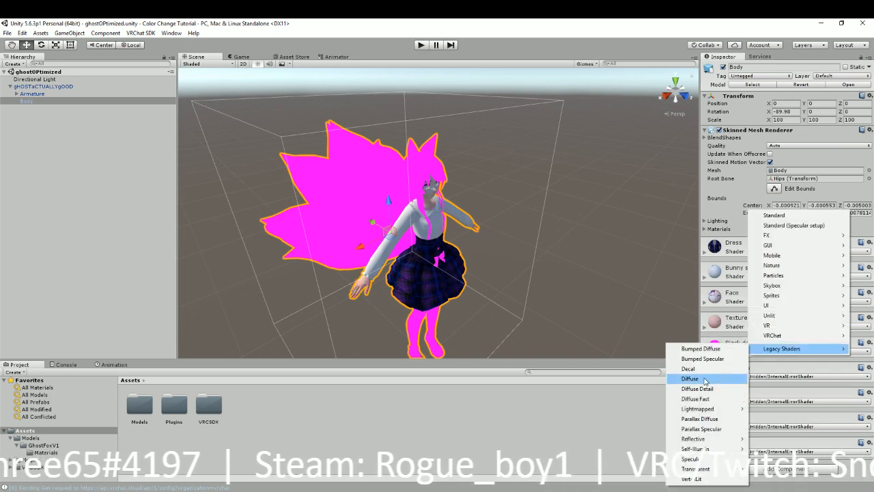
pyautogui.click(690, 378)
# Switch the Fox ears and Hair materials to the Legacy Shaders/Diffuse shader
pyautogui.click(787, 377)
pyautogui.moveTo(785, 374)
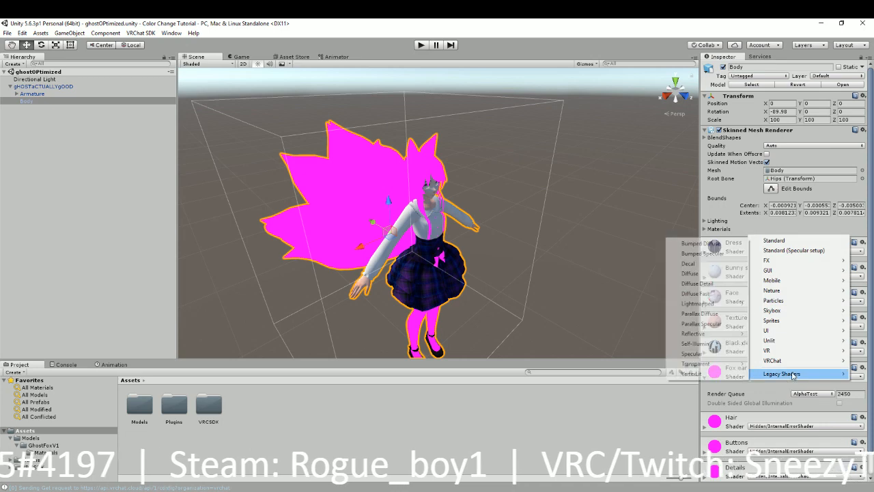
pyautogui.click(710, 273)
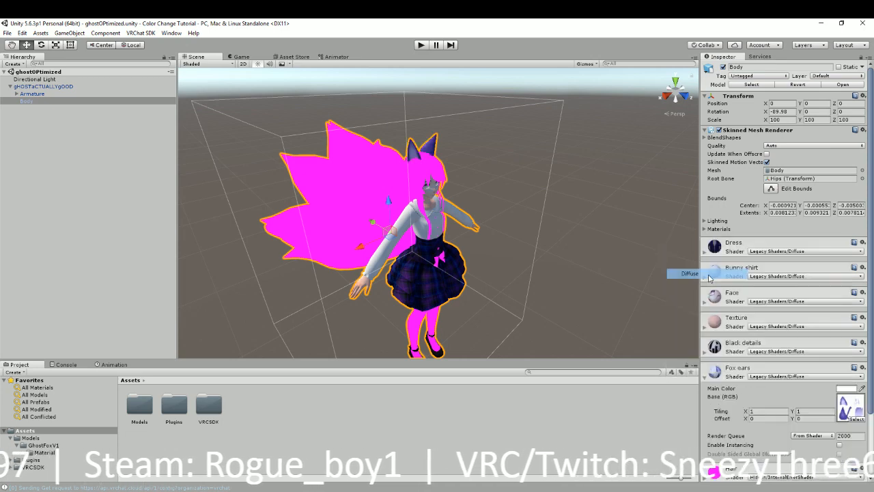
pyautogui.scroll(-2, 772, 343)
pyautogui.scroll(2, 736, 347)
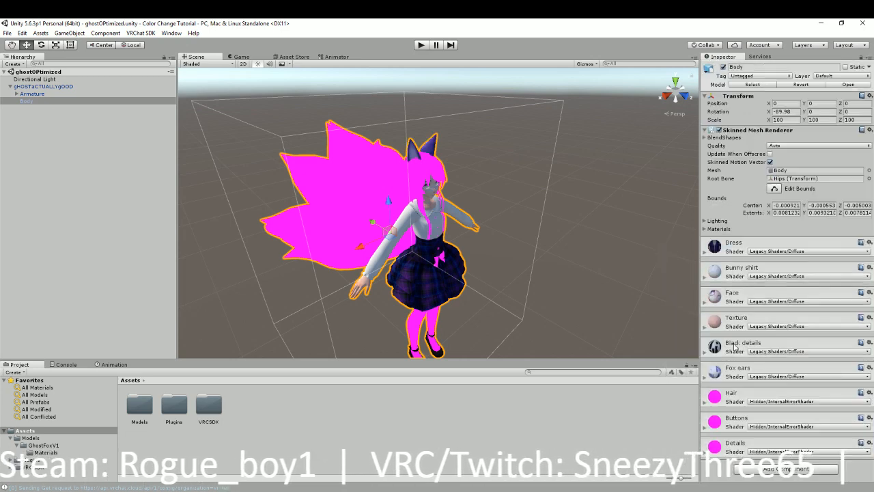
pyautogui.click(774, 402)
pyautogui.moveTo(778, 400)
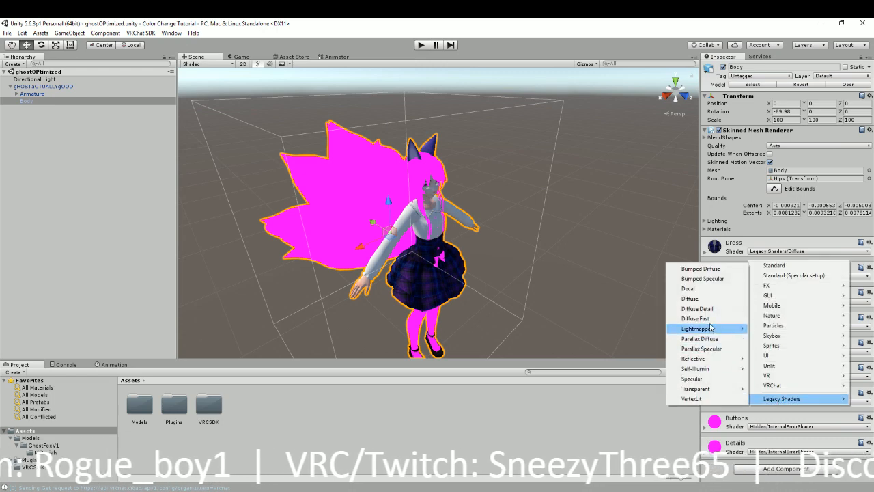
pyautogui.click(691, 298)
# Apply the Legacy Shaders/Diffuse shader to the Buttons and Details materials
pyautogui.click(776, 427)
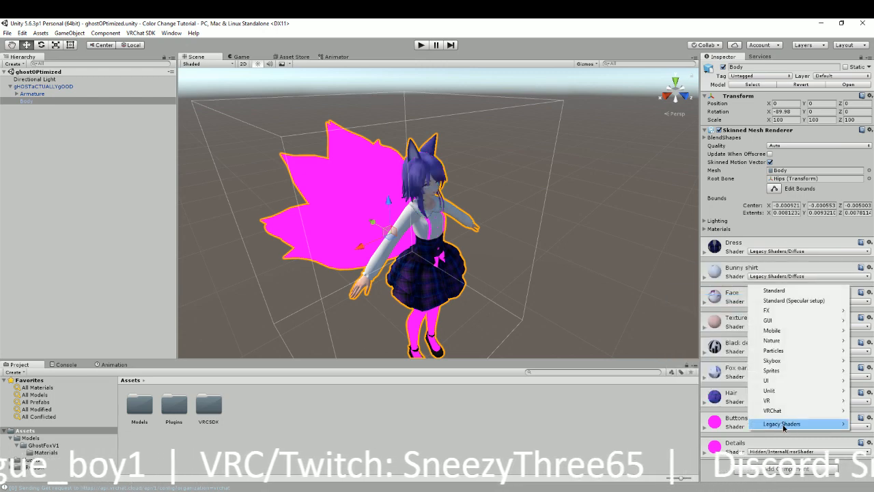
pyautogui.moveTo(779, 362)
pyautogui.click(691, 326)
pyautogui.click(768, 452)
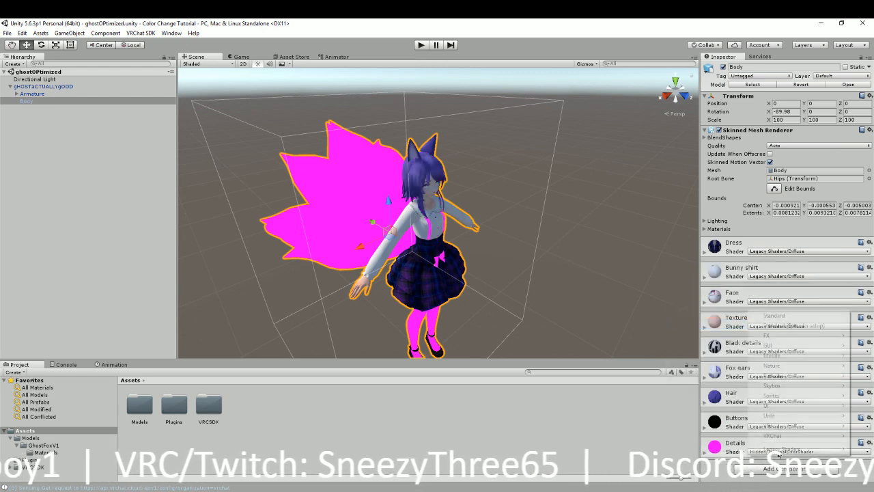
pyautogui.moveTo(778, 448)
pyautogui.click(707, 349)
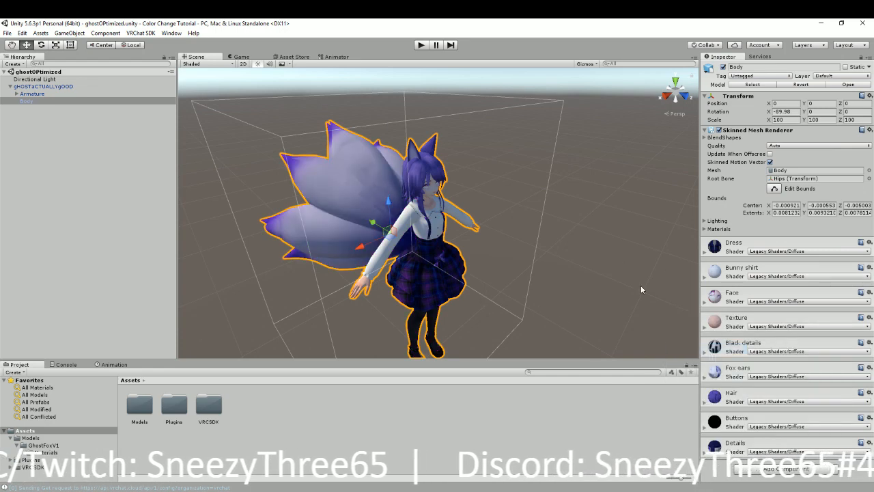
# Examine the textured fox avatar from the front and up close in the scene
pyautogui.moveTo(512, 285); pyautogui.dragTo(465, 239, button='right')
pyautogui.moveTo(547, 277); pyautogui.dragTo(485, 243, button='middle')
pyautogui.moveTo(614, 334); pyautogui.dragTo(565, 293, button='right')
pyautogui.moveTo(566, 290); pyautogui.dragTo(535, 278, button='middle')
pyautogui.moveTo(534, 279)
pyautogui.mouseDown(button='right')
pyautogui.moveTo(493, 265)
pyautogui.moveTo(526, 280)
pyautogui.mouseUp(button='right')
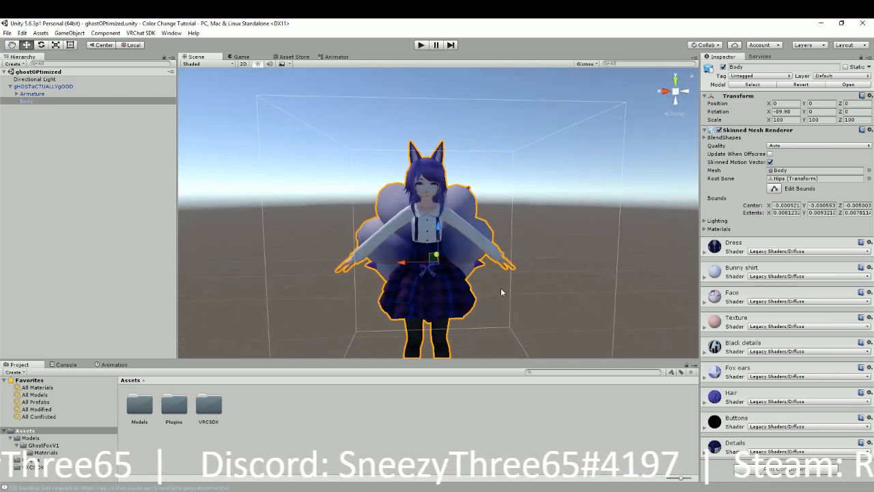
pyautogui.moveTo(501, 290); pyautogui.dragTo(515, 262, button='middle')
pyautogui.scroll(6, 495, 274)
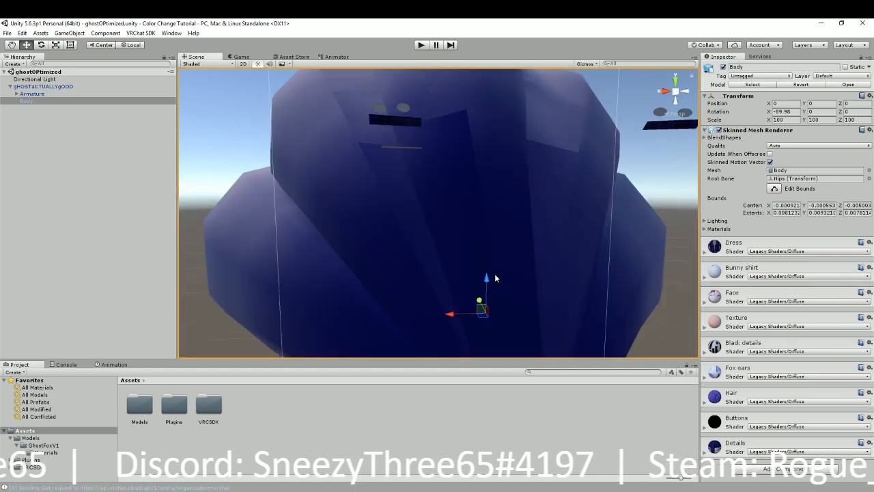
pyautogui.scroll(-4, 487, 270)
pyautogui.scroll(-4, 497, 274)
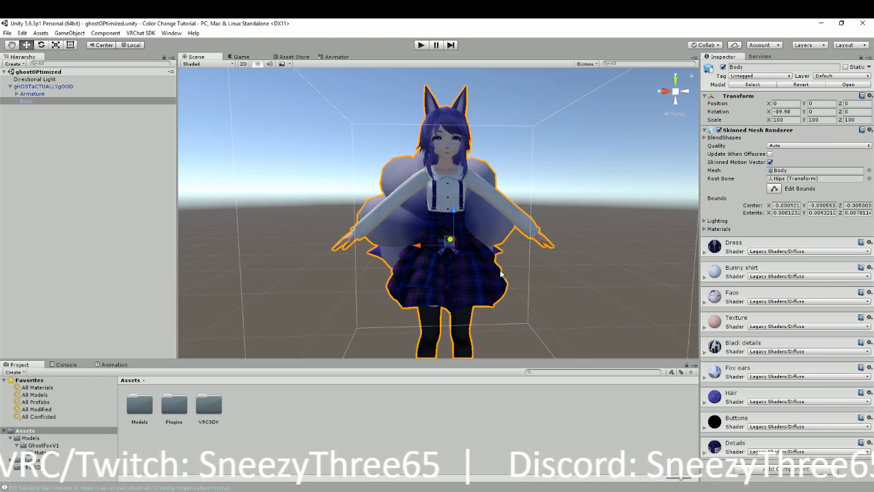
# Open the Models/GhostFoxV1/Materials folder and show the Dress texture's file in File Explorer
pyautogui.doubleClick(138, 410)
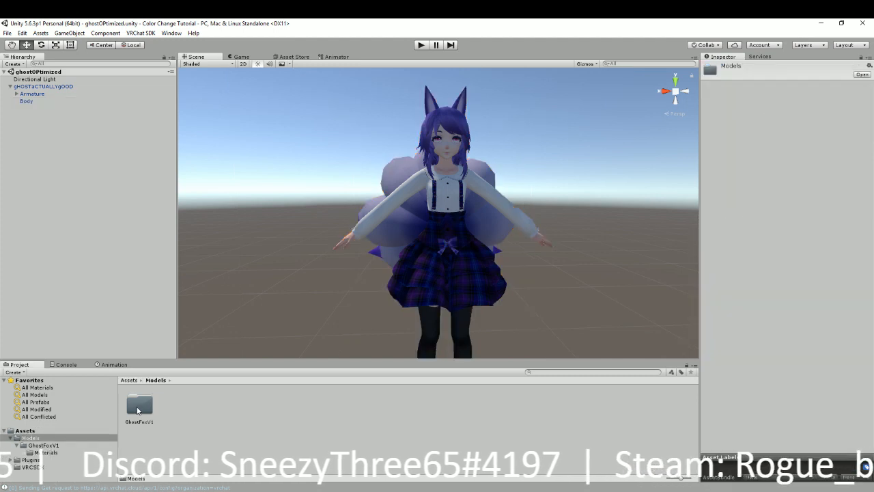
pyautogui.doubleClick(137, 410)
pyautogui.doubleClick(140, 403)
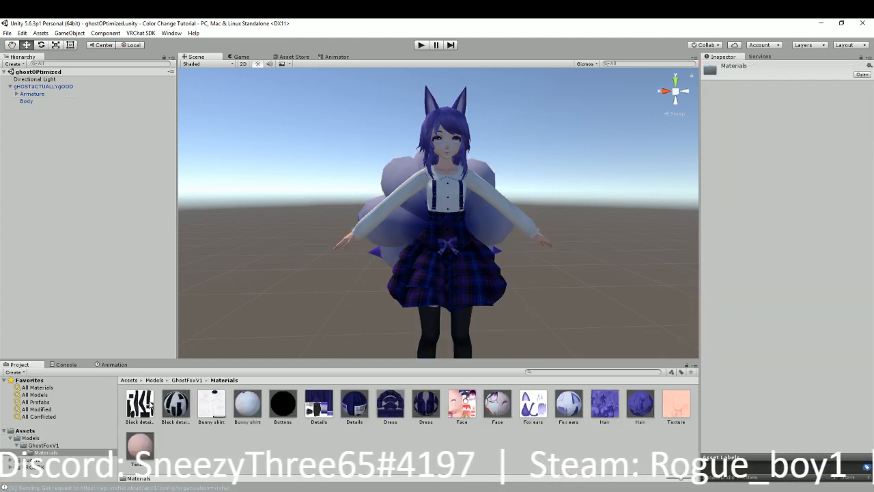
pyautogui.click(390, 408)
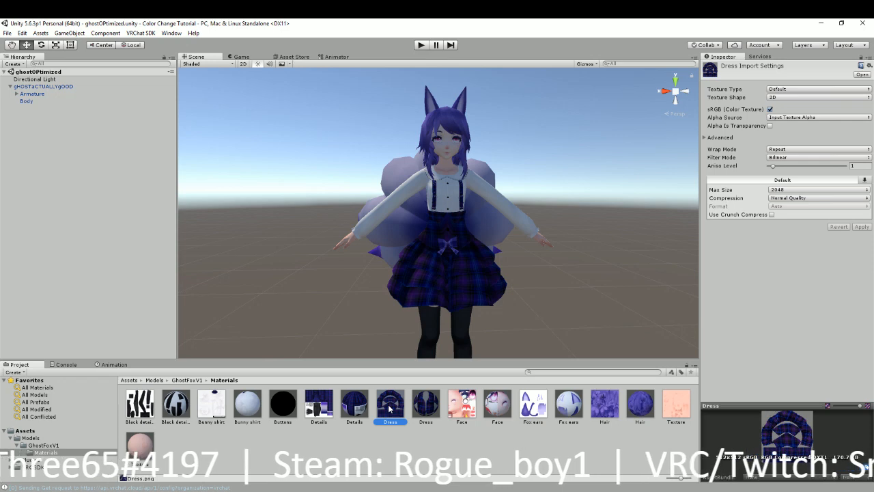
pyautogui.rightClick(389, 408)
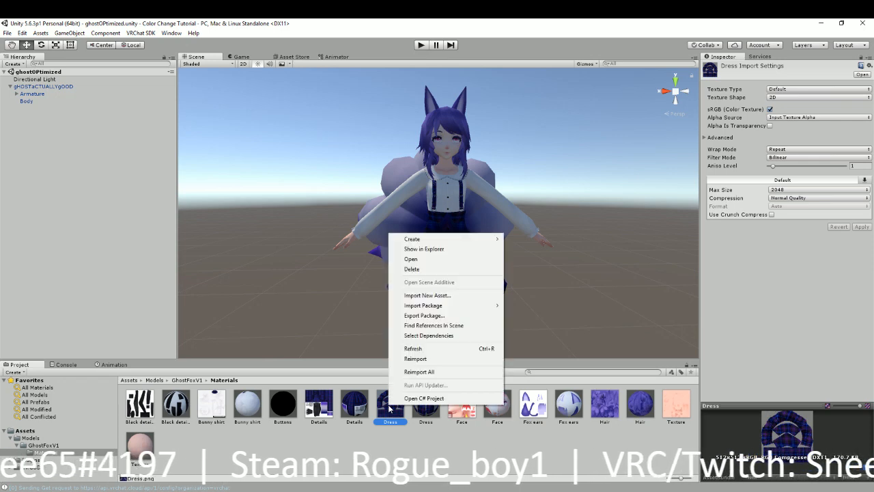
pyautogui.click(431, 249)
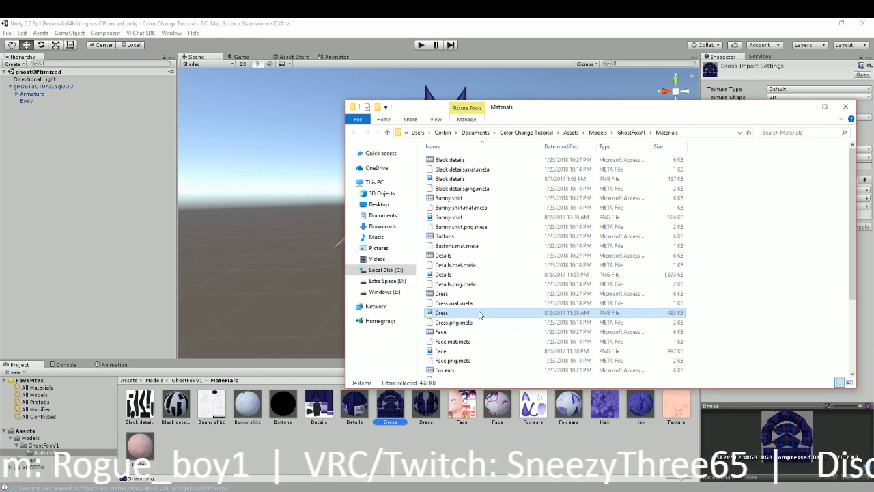
# Duplicate the Dress PNG file within the Materials folder
pyautogui.click(471, 332)
pyautogui.click(476, 314)
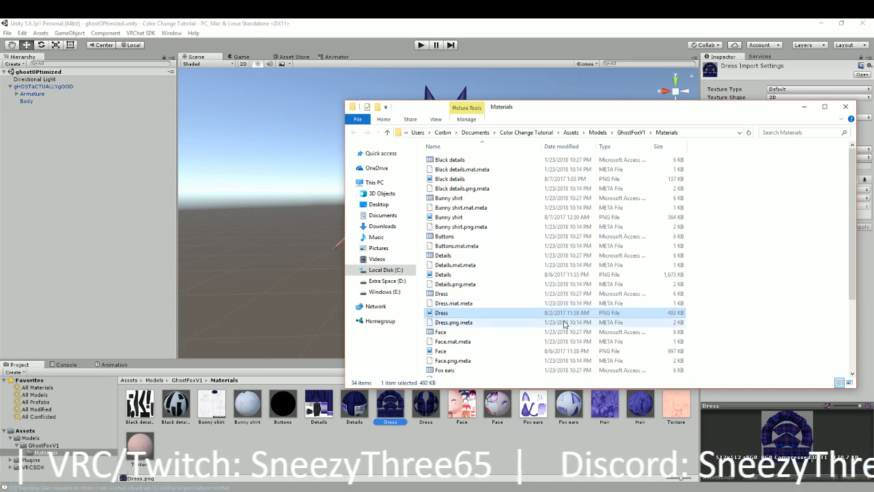
pyautogui.hotkey('ctrl', 'c')
pyautogui.hotkey('ctrl', 'v')
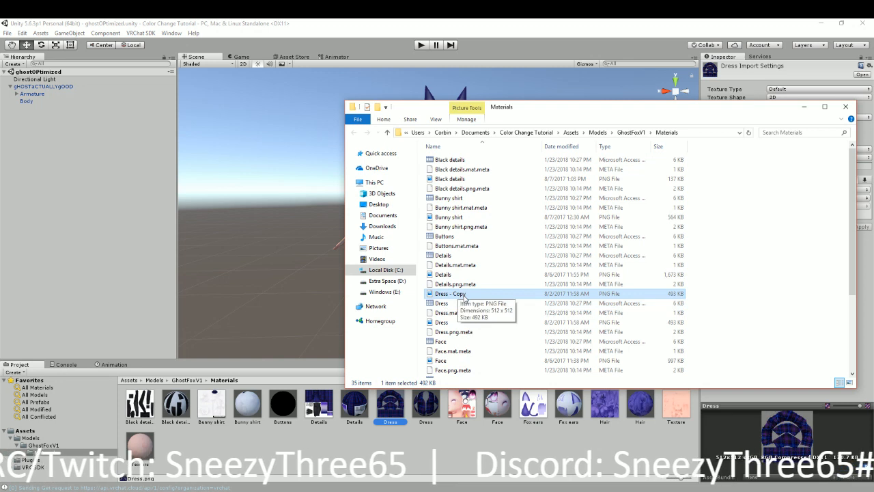
# Rename the original Dress PNG file as Dress_ori
pyautogui.click(459, 323)
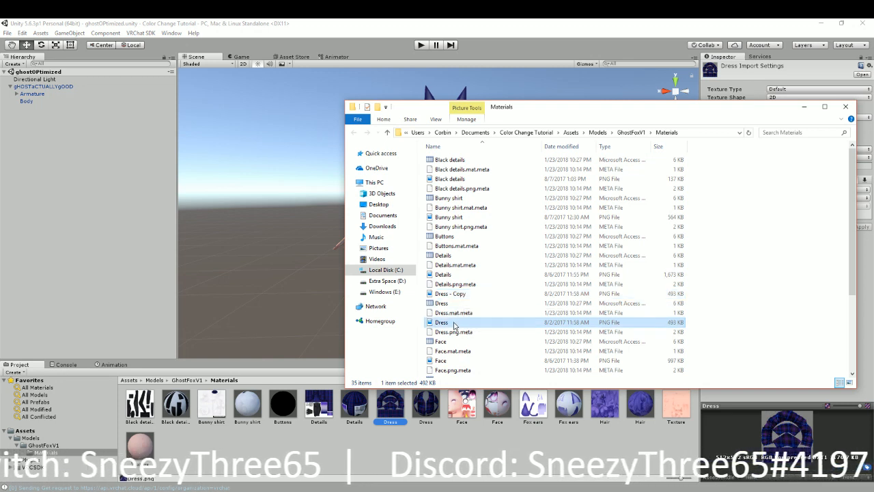
pyautogui.click(454, 323)
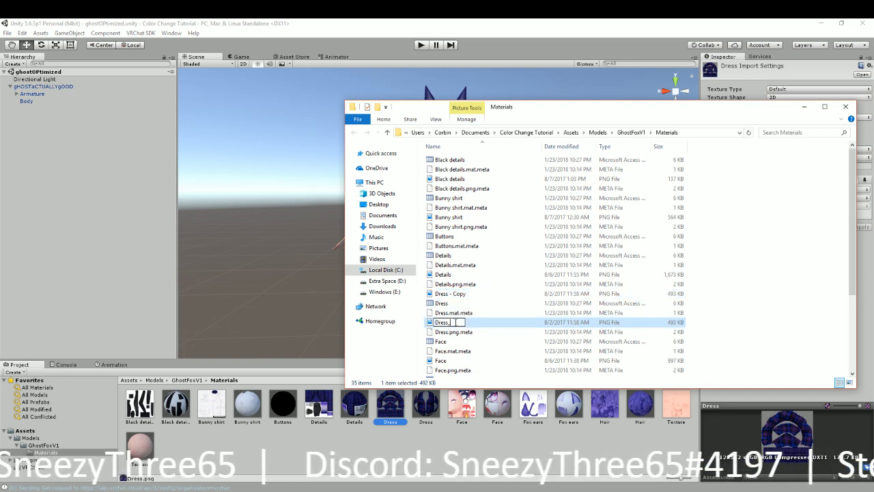
pyautogui.write('_ori')
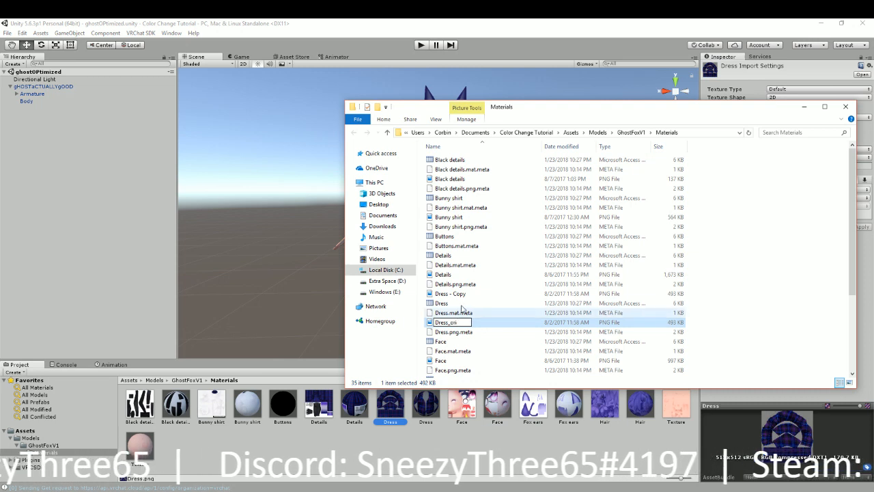
pyautogui.click(462, 295)
pyautogui.click(469, 294)
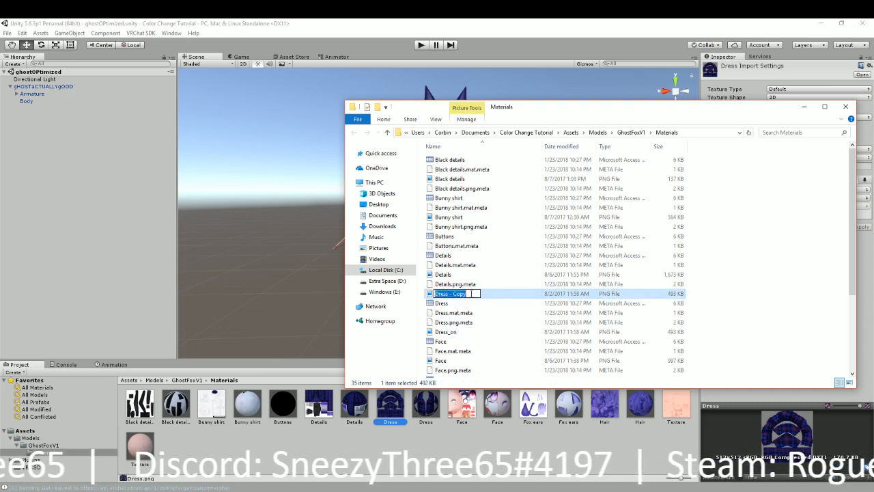
pyautogui.click(479, 293)
pyautogui.press('Return')
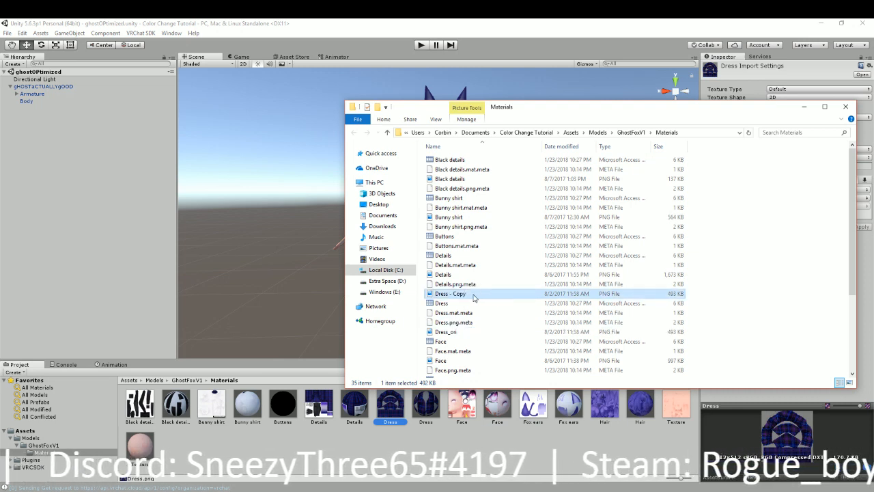
# Open the Dress - Copy image for editing in Photos and raise Light to its maximum
pyautogui.rightClick(474, 297)
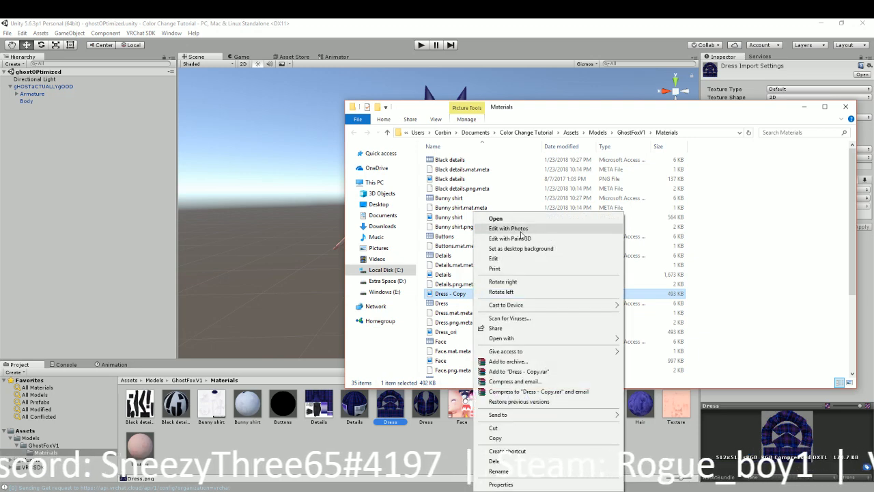
pyautogui.click(523, 229)
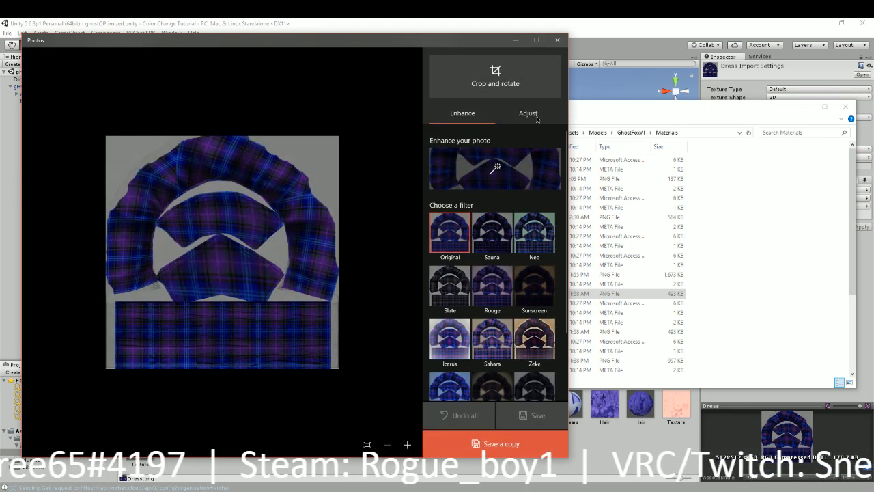
pyautogui.click(529, 114)
pyautogui.moveTo(496, 169); pyautogui.dragTo(560, 170)
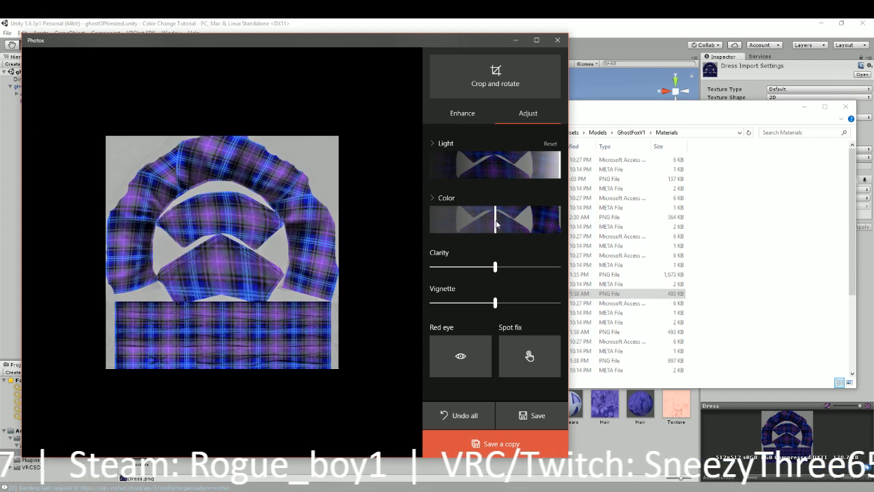
# Reduce the dress image's Color to its minimum and save the change over the Dress - Copy file
pyautogui.moveTo(497, 223); pyautogui.dragTo(431, 223)
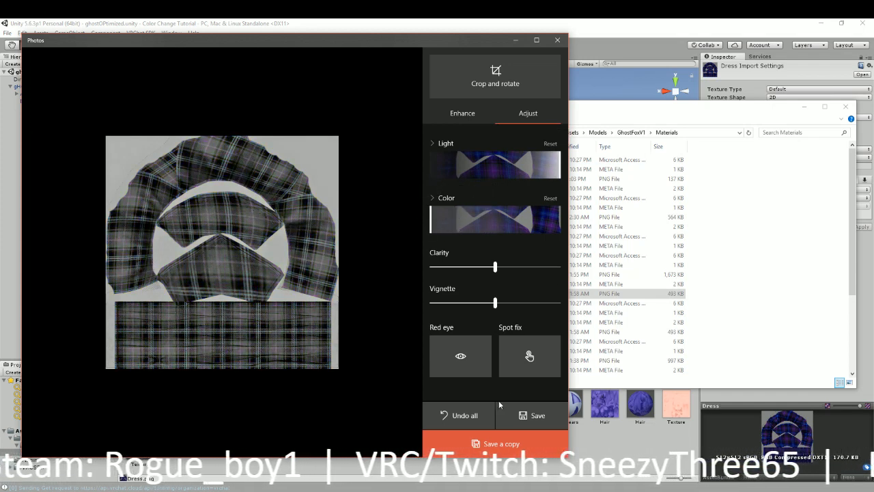
pyautogui.click(535, 415)
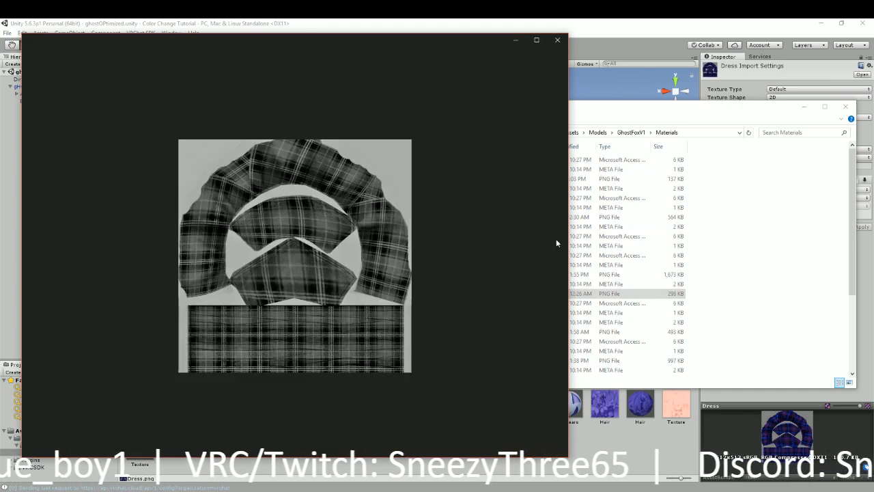
pyautogui.click(557, 40)
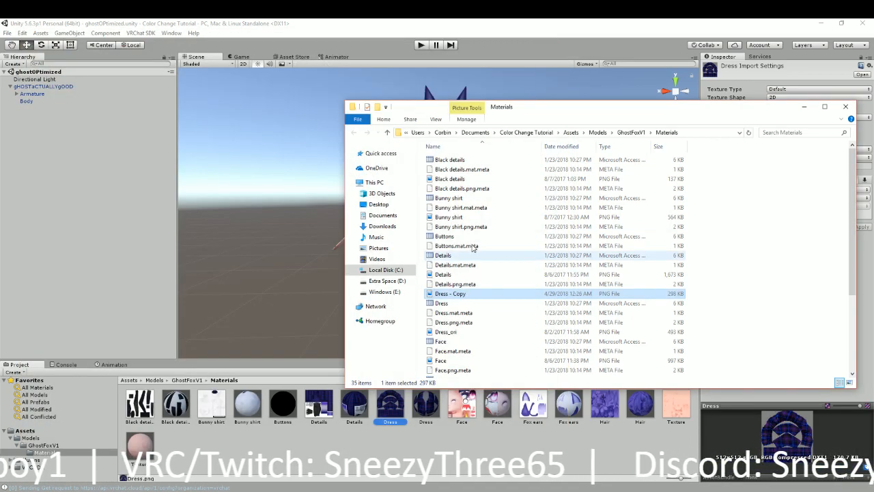
# Rename the Dress - Copy PNG file as Dress
pyautogui.click(470, 294)
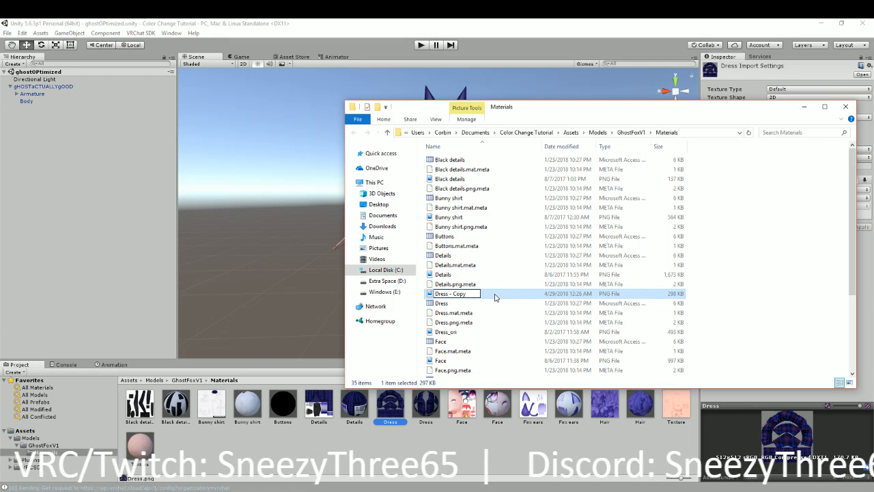
pyautogui.press('BackSpace')
pyautogui.press('BackSpace')
pyautogui.press('BackSpace')
pyautogui.press('BackSpace')
pyautogui.press('BackSpace')
pyautogui.press('BackSpace')
pyautogui.press('BackSpace')
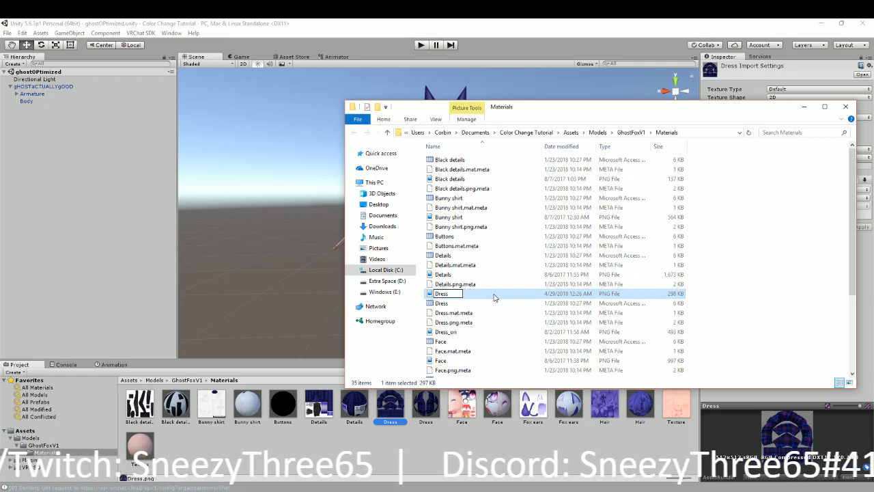
pyautogui.click(486, 303)
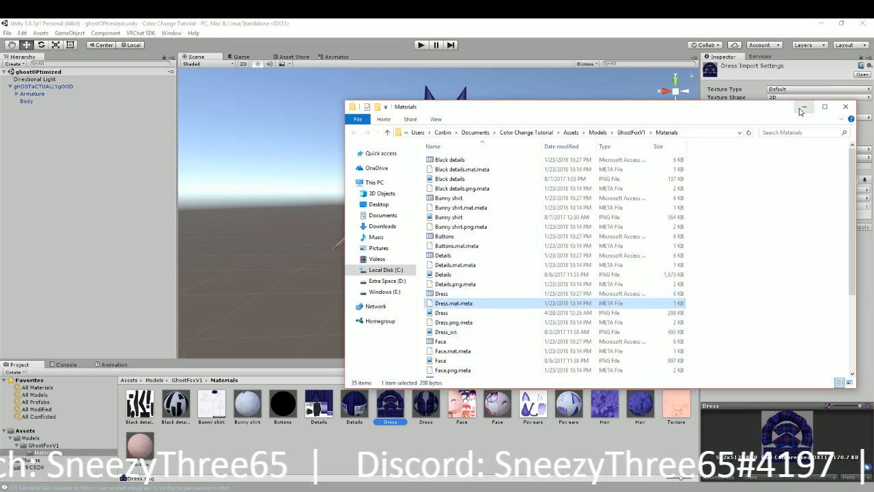
# Switch back to Unity, select the avatar's Body mesh, and expand its Dress material settings
pyautogui.click(804, 107)
pyautogui.scroll(5, 465, 276)
pyautogui.scroll(-5, 463, 274)
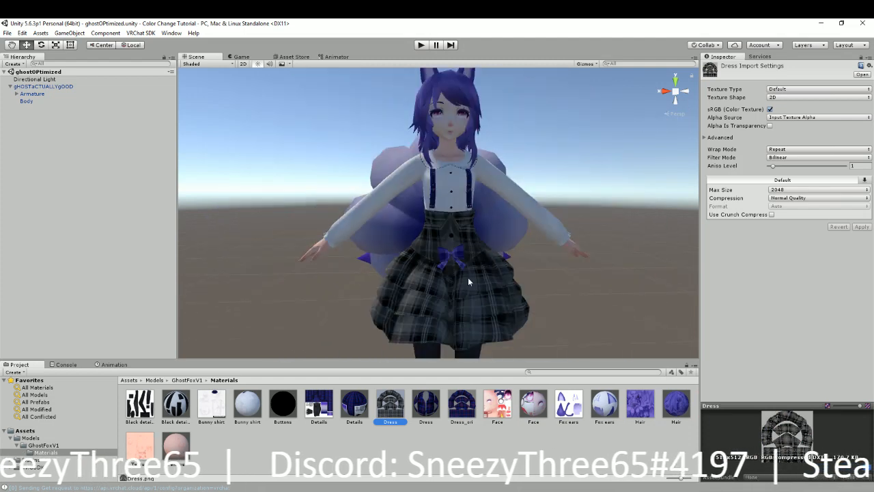
pyautogui.scroll(4, 468, 277)
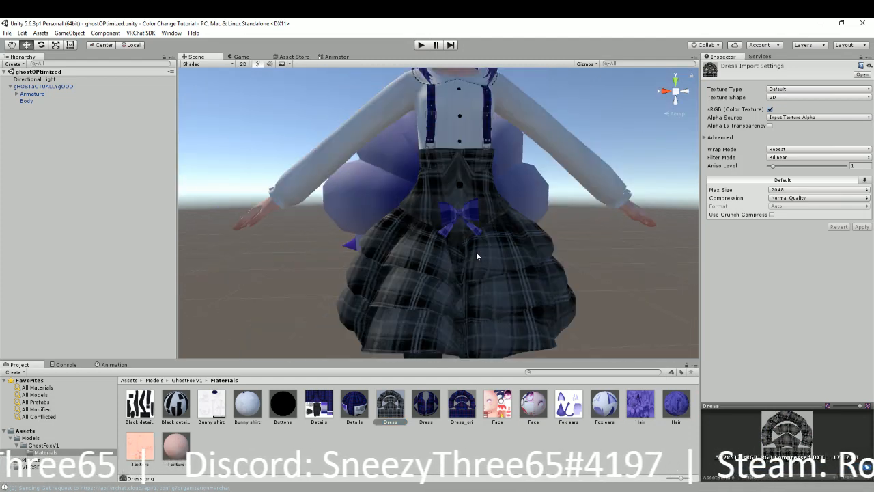
pyautogui.scroll(-5, 476, 252)
pyautogui.click(471, 247)
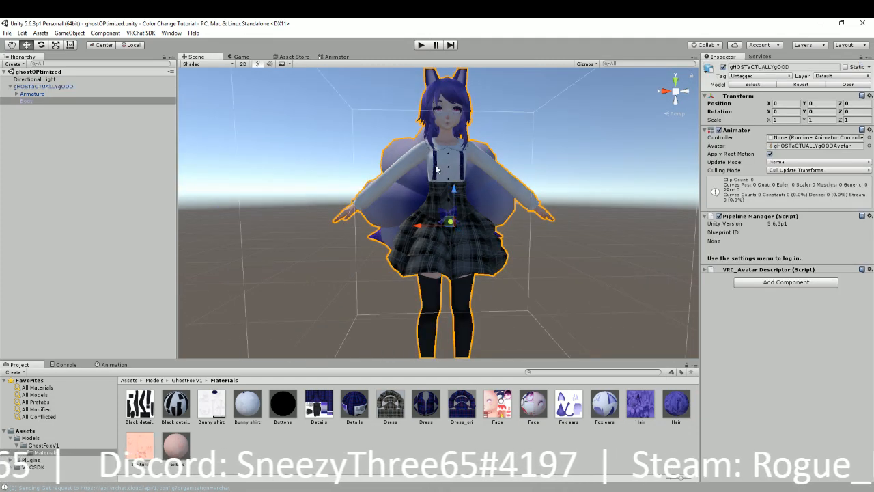
pyautogui.click(437, 169)
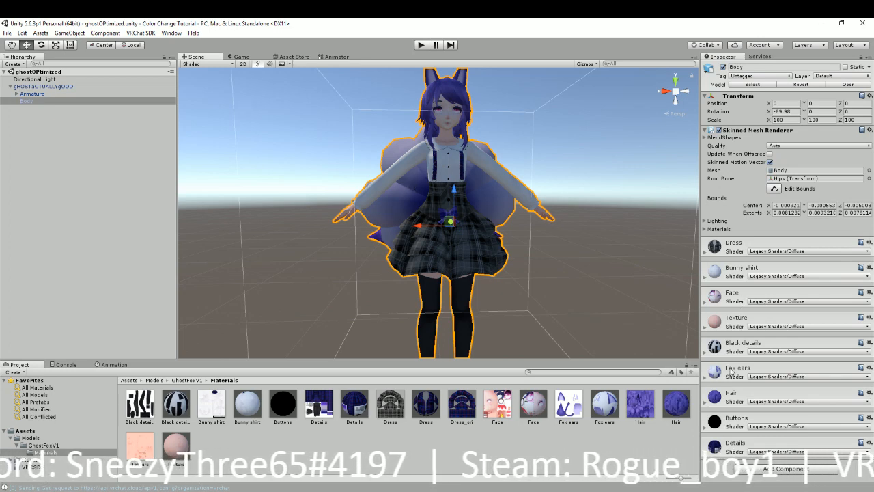
pyautogui.click(704, 252)
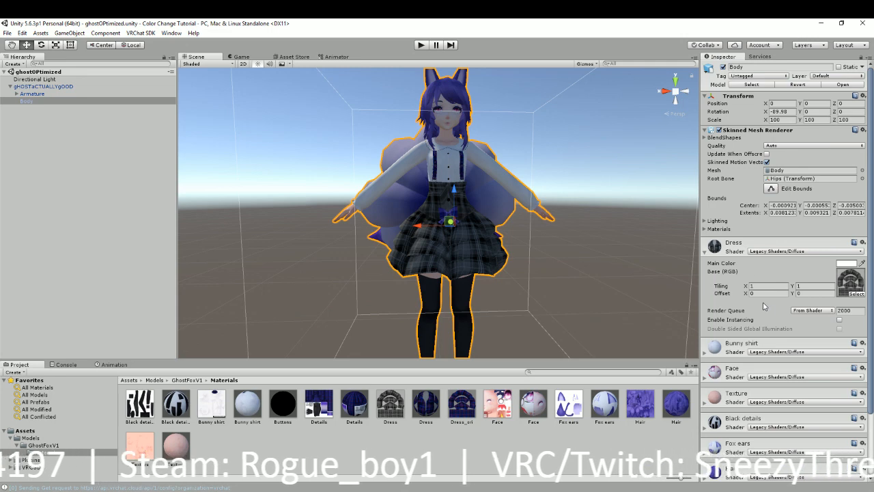
# Set the Dress material's Main Color to red, hex EE2A2AFF
pyautogui.click(846, 263)
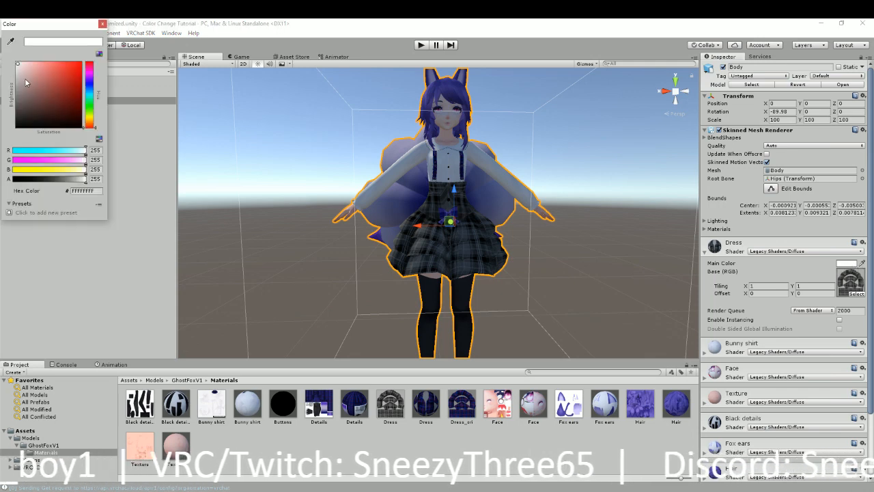
pyautogui.moveTo(26, 82); pyautogui.dragTo(69, 71)
pyautogui.scroll(3, 449, 227)
pyautogui.scroll(-2, 572, 232)
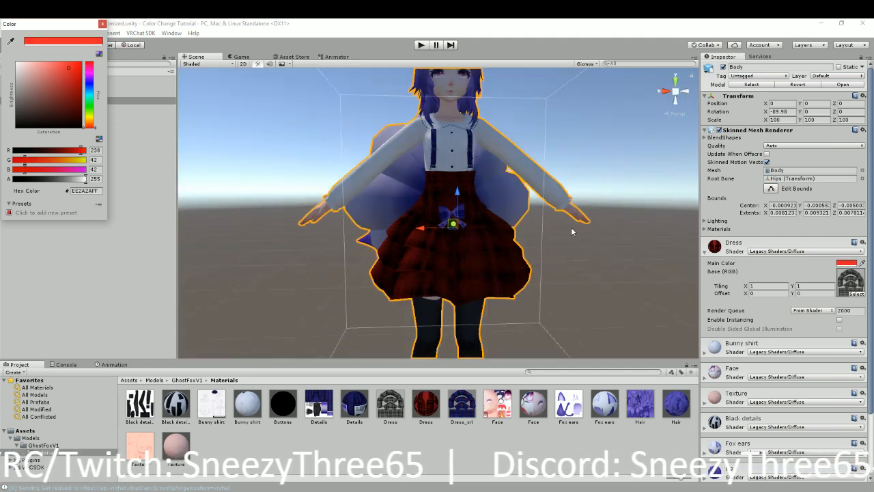
pyautogui.click(569, 233)
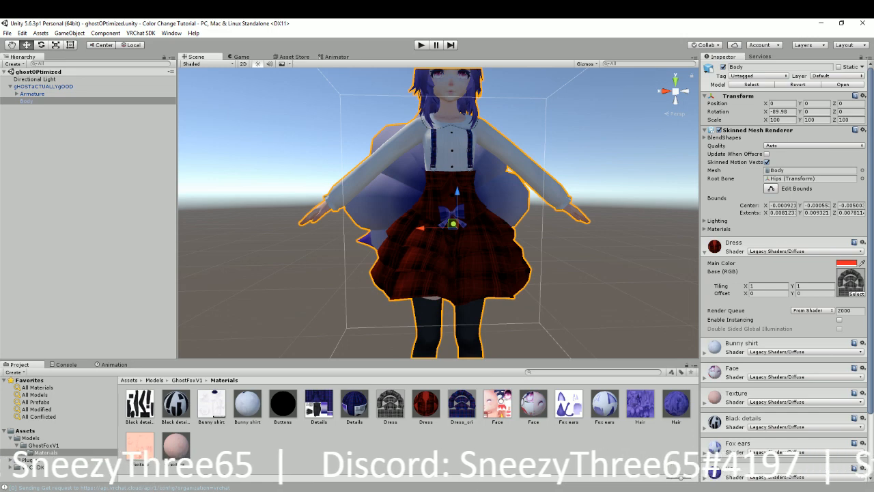
# Switch to the Materials folder in File Explorer and duplicate the Hair PNG file
pyautogui.hotkey('alt', 'Tab')
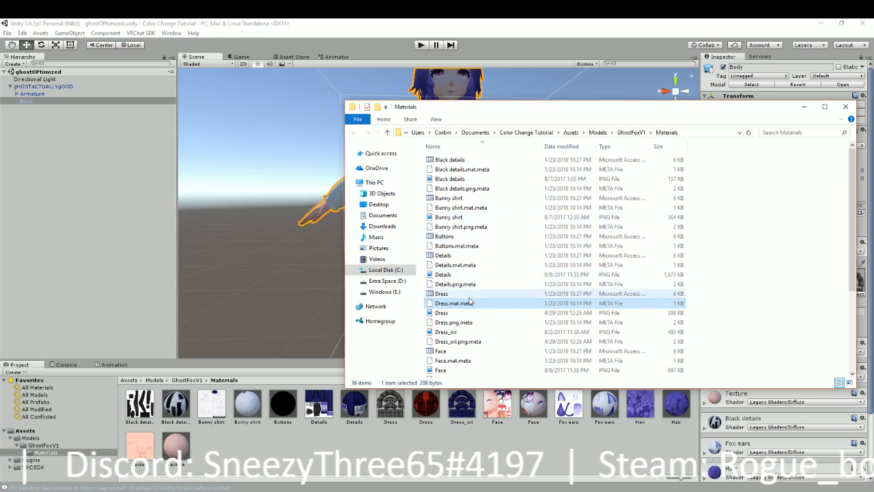
pyautogui.scroll(-1, 466, 356)
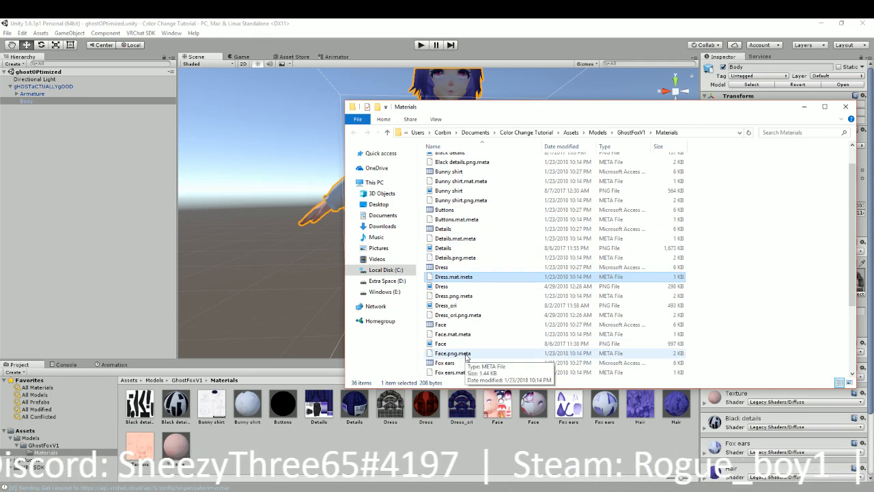
pyautogui.scroll(-2, 467, 356)
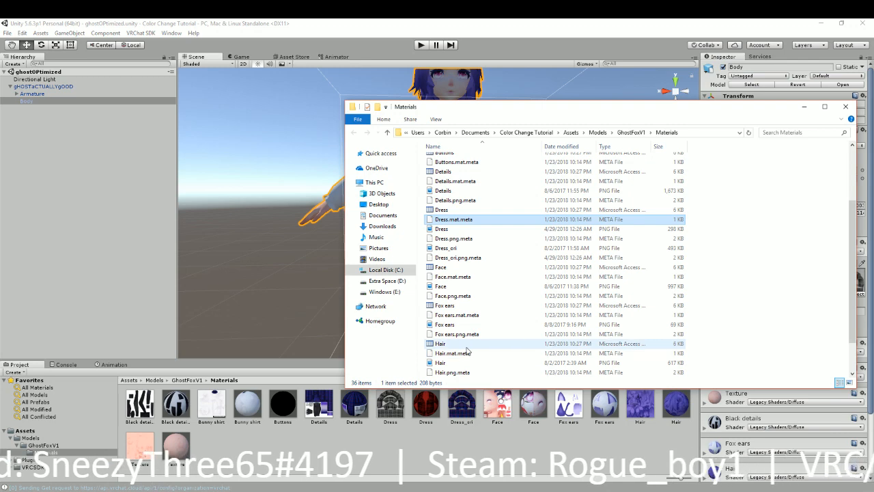
pyautogui.rightClick(464, 359)
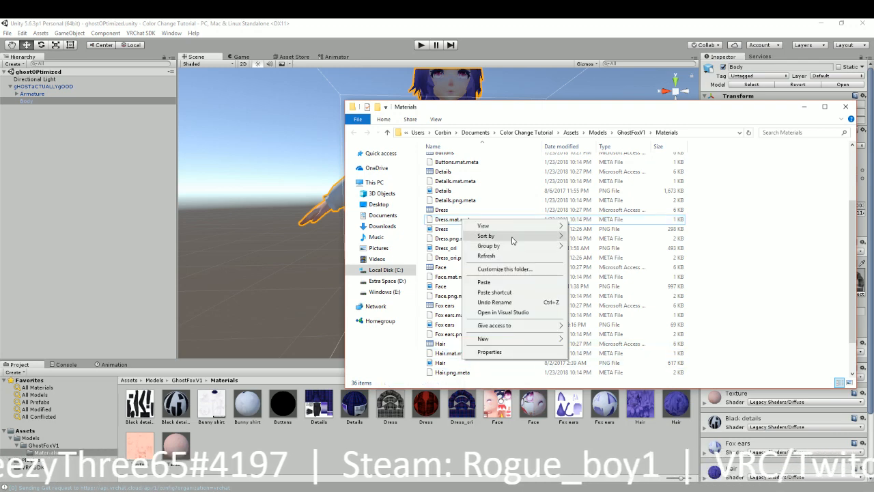
pyautogui.rightClick(450, 362)
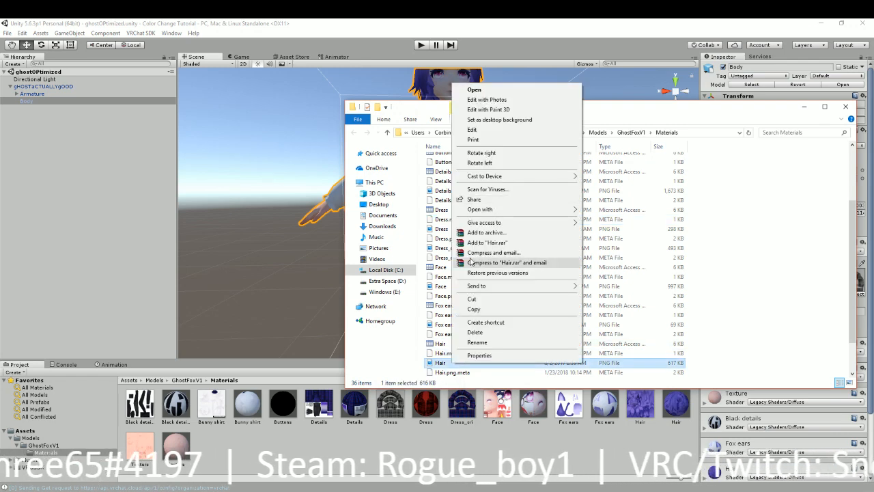
pyautogui.click(447, 364)
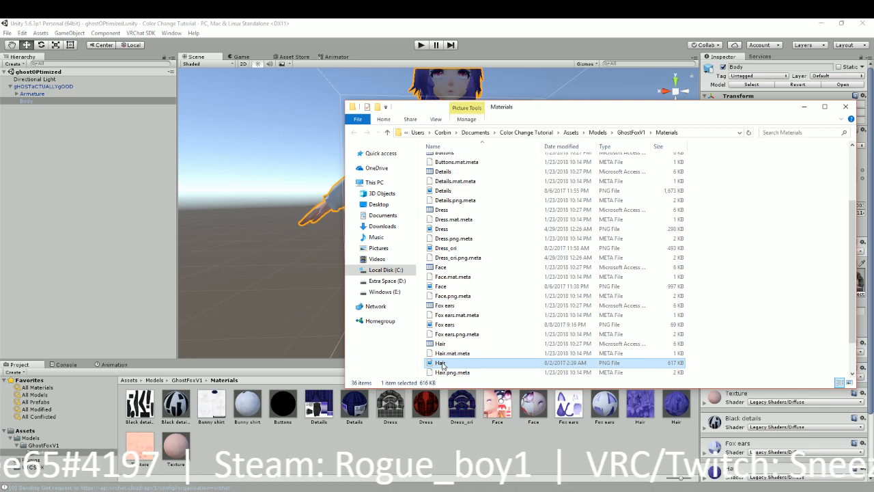
pyautogui.click(484, 363)
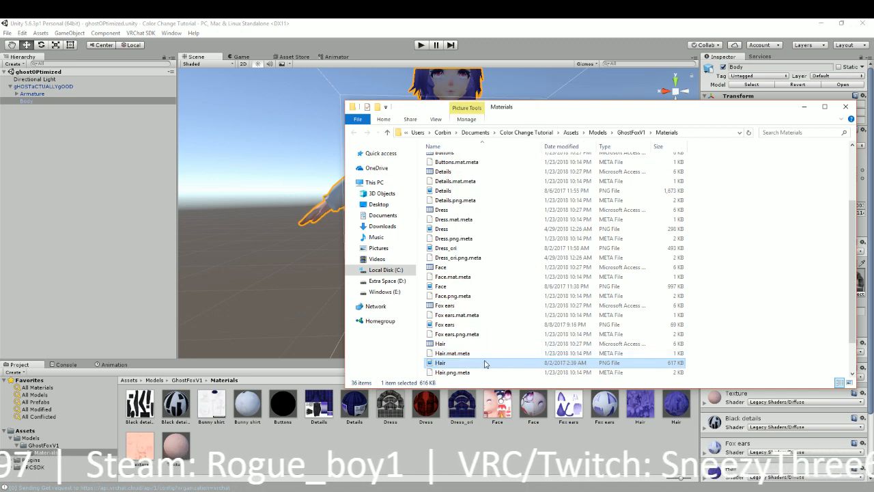
pyautogui.hotkey('ctrl', 'c')
pyautogui.hotkey('ctrl', 'v')
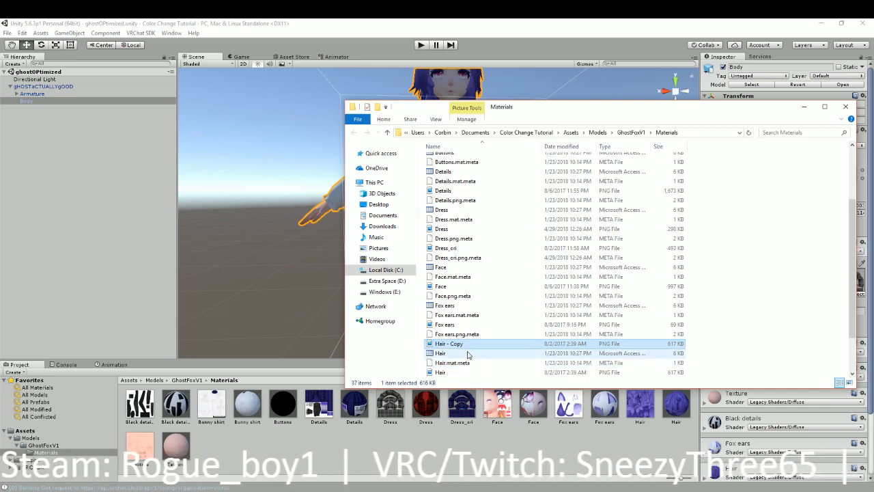
# Edit the Hair - Copy image in Photos with Light at maximum and Color at minimum, save over the file, and close Photos
pyautogui.rightClick(464, 348)
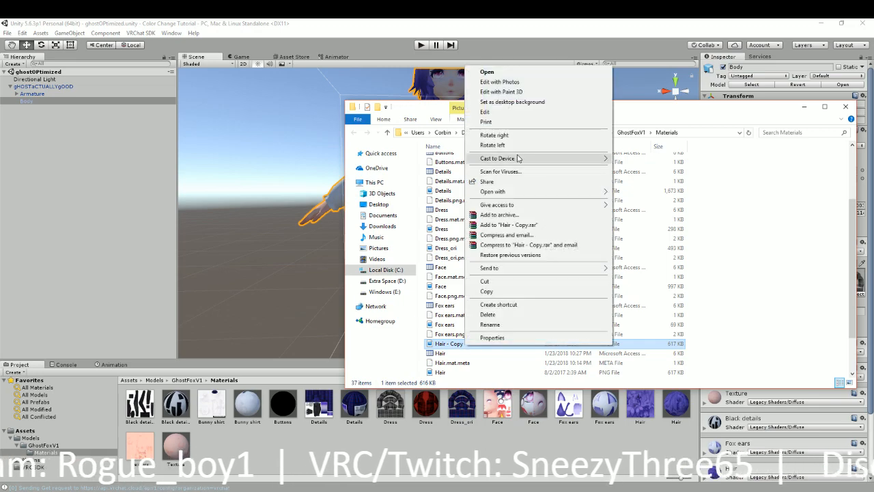
pyautogui.click(522, 80)
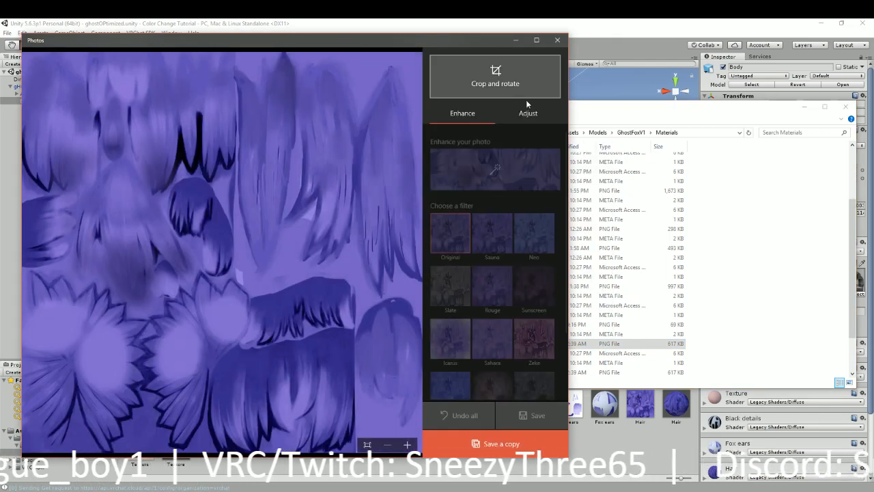
pyautogui.click(528, 114)
pyautogui.moveTo(500, 172); pyautogui.dragTo(559, 170)
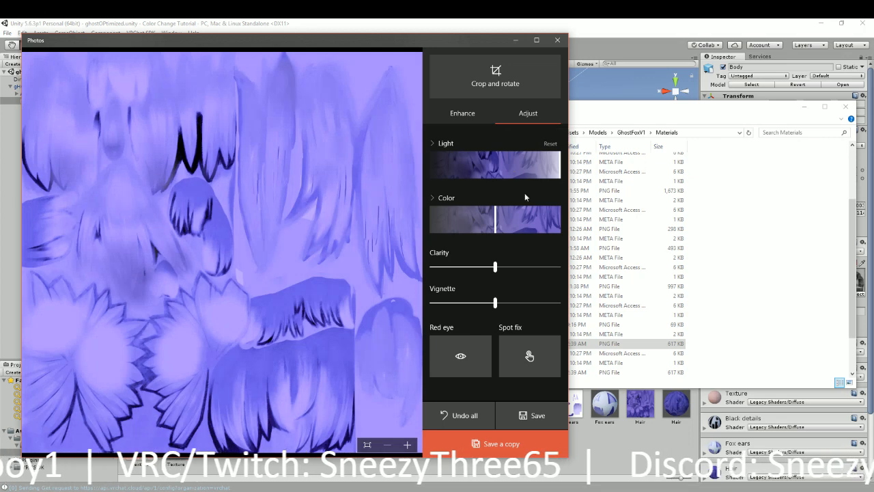
pyautogui.moveTo(499, 221); pyautogui.dragTo(426, 230)
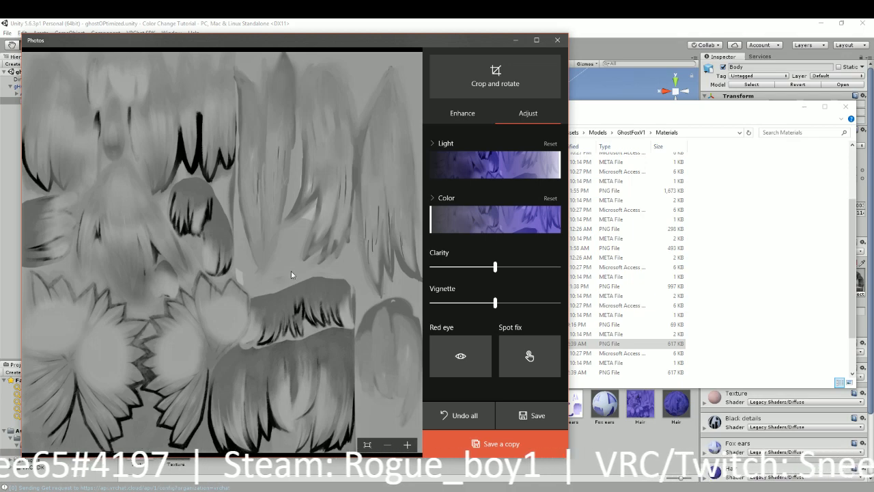
pyautogui.click(526, 413)
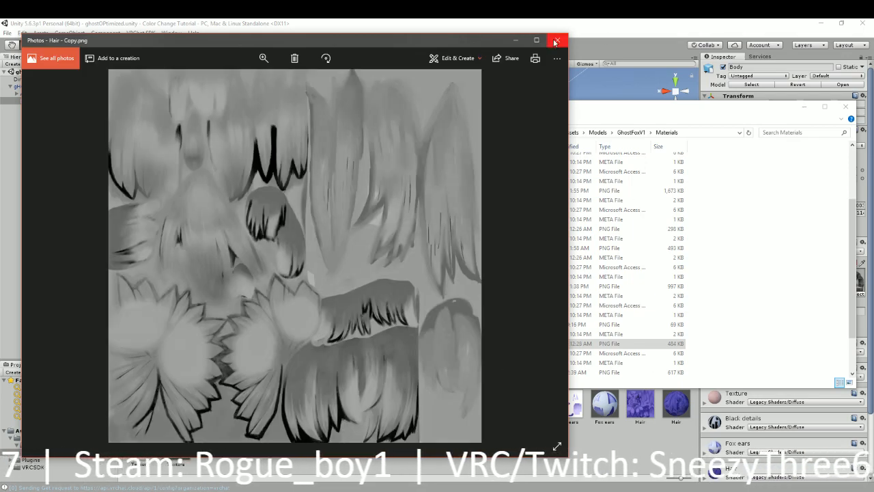
pyautogui.click(557, 39)
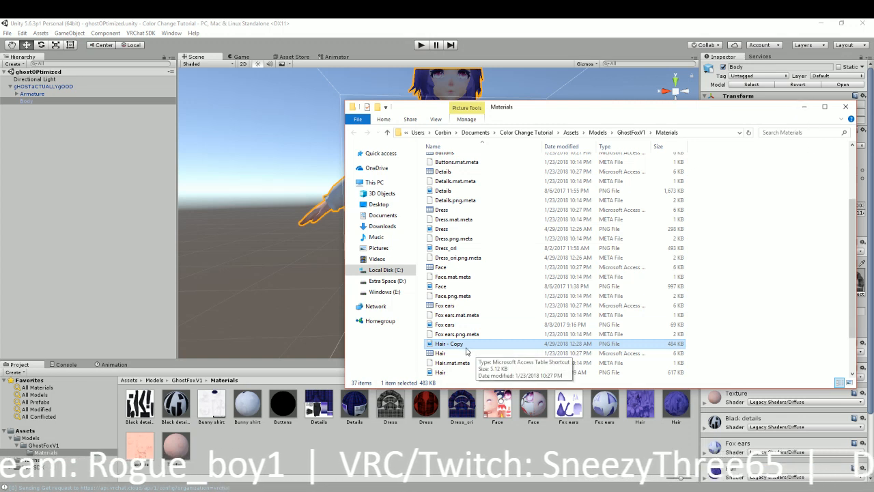
# Rename the original Hair PNG file as Hair_ori
pyautogui.click(447, 372)
pyautogui.click(450, 372)
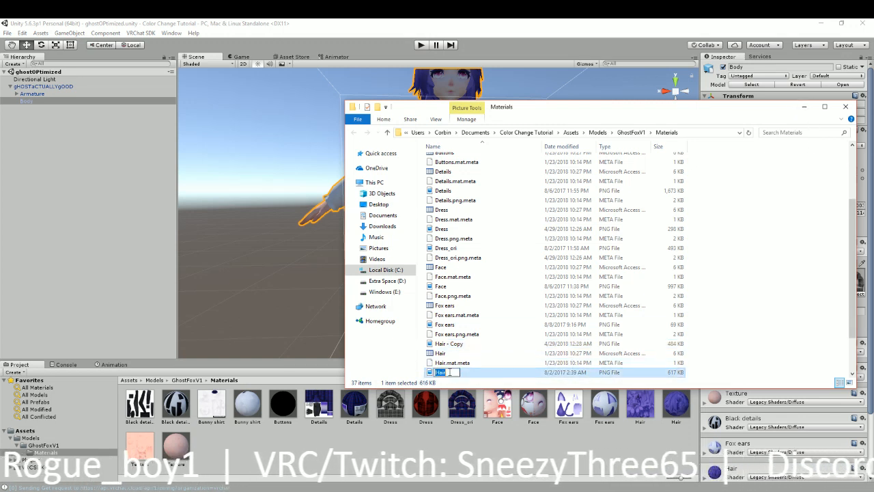
pyautogui.click(450, 373)
pyautogui.write('_ori')
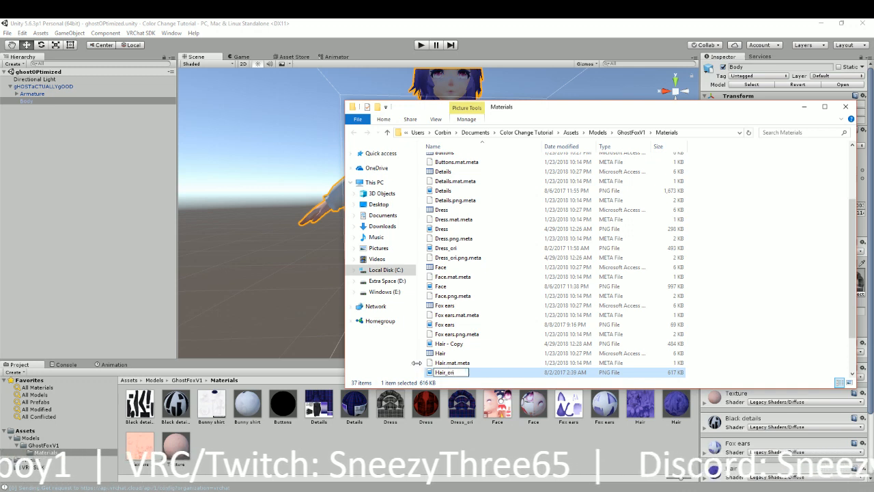
# Rename the Hair - Copy PNG file as Hair
pyautogui.click(467, 345)
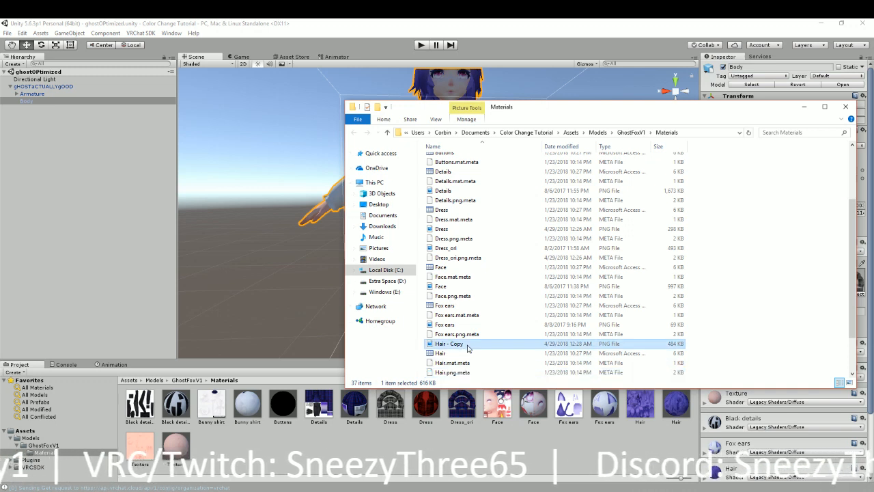
pyautogui.click(467, 345)
pyautogui.click(468, 344)
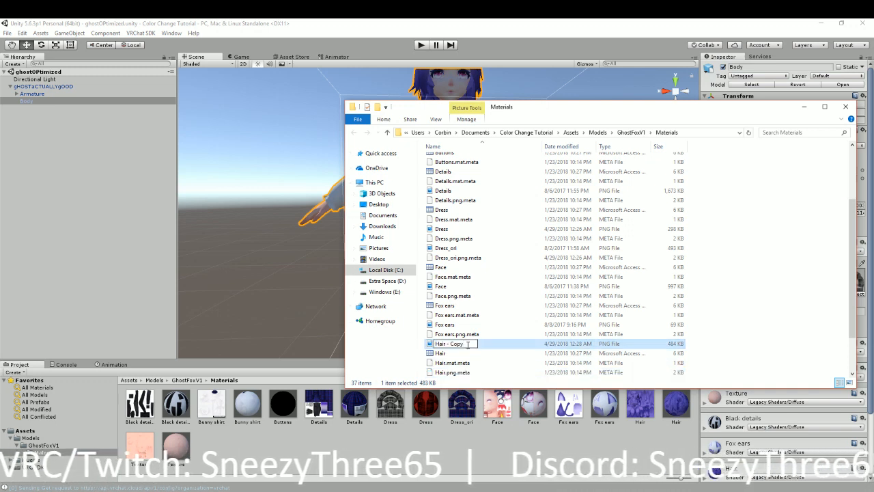
pyautogui.press('BackSpace')
pyautogui.press('BackSpace')
pyautogui.press('BackSpace')
pyautogui.press('BackSpace')
pyautogui.press('BackSpace')
pyautogui.press('BackSpace')
pyautogui.press('BackSpace')
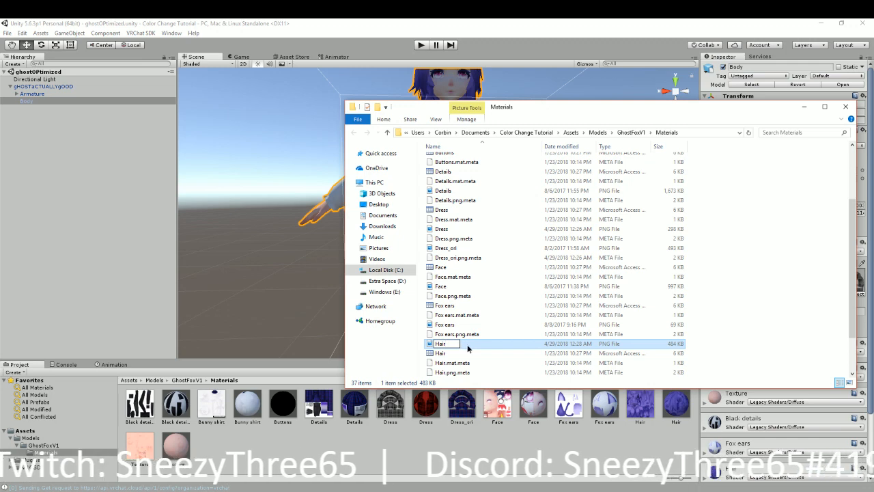
pyautogui.click(493, 355)
# Switch back to Unity, select the avatar's Body mesh, and expand its Hair material settings in place of the Dress ones
pyautogui.click(312, 333)
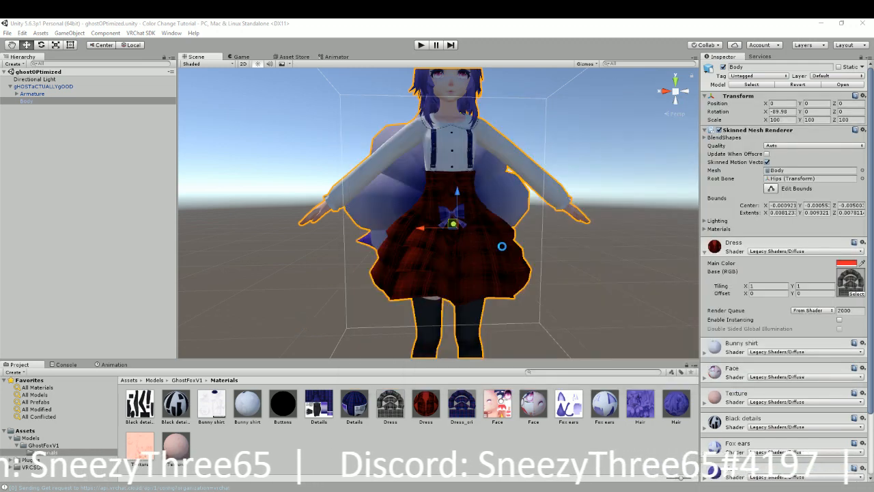
pyautogui.moveTo(488, 153)
pyautogui.keyDown('alt'); pyautogui.mouseDown()
pyautogui.moveTo(438, 202)
pyautogui.moveTo(479, 155)
pyautogui.mouseUp(); pyautogui.keyUp('alt')
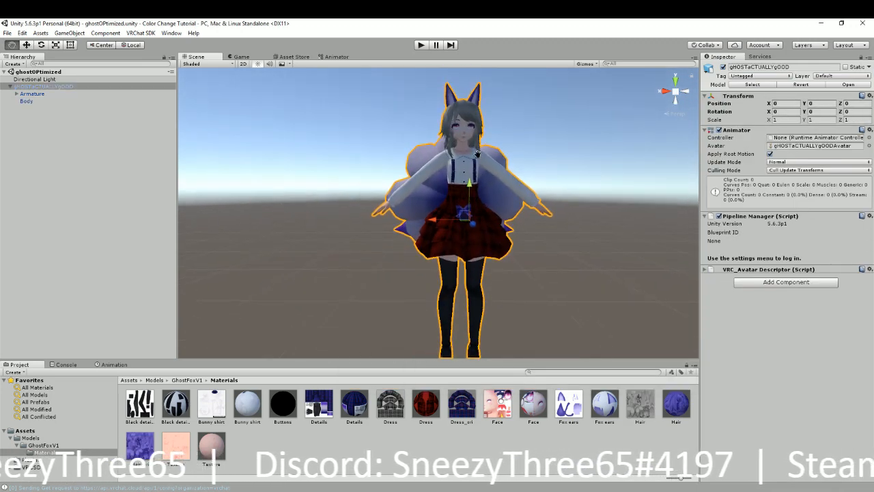
pyautogui.moveTo(479, 155); pyautogui.dragTo(476, 256, button='middle')
pyautogui.scroll(8, 453, 209)
pyautogui.scroll(-8, 454, 207)
pyautogui.scroll(4, 454, 205)
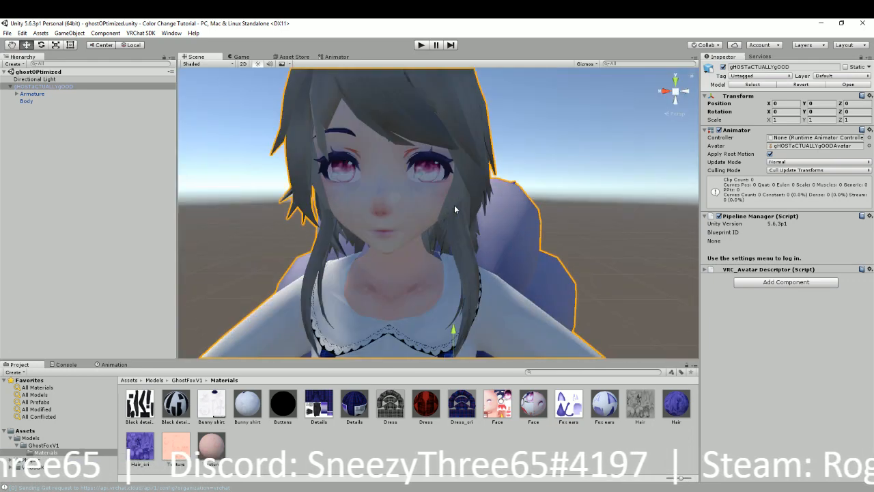
pyautogui.scroll(-4, 454, 203)
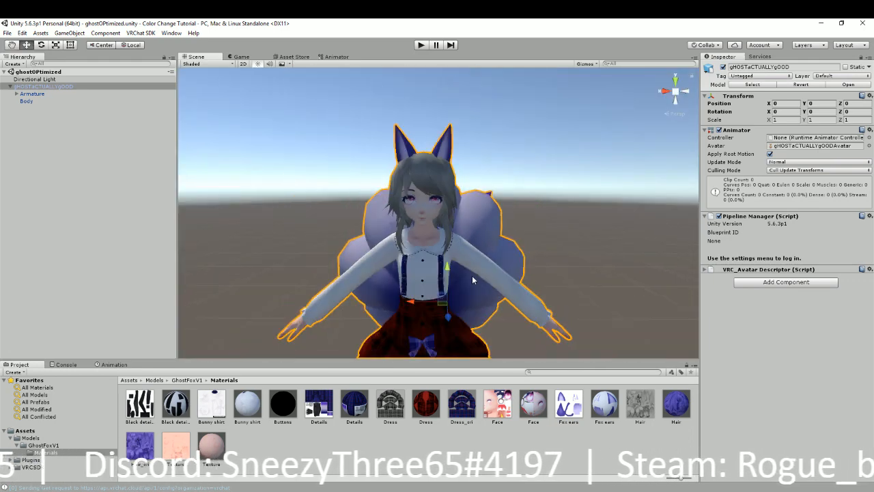
pyautogui.click(438, 192)
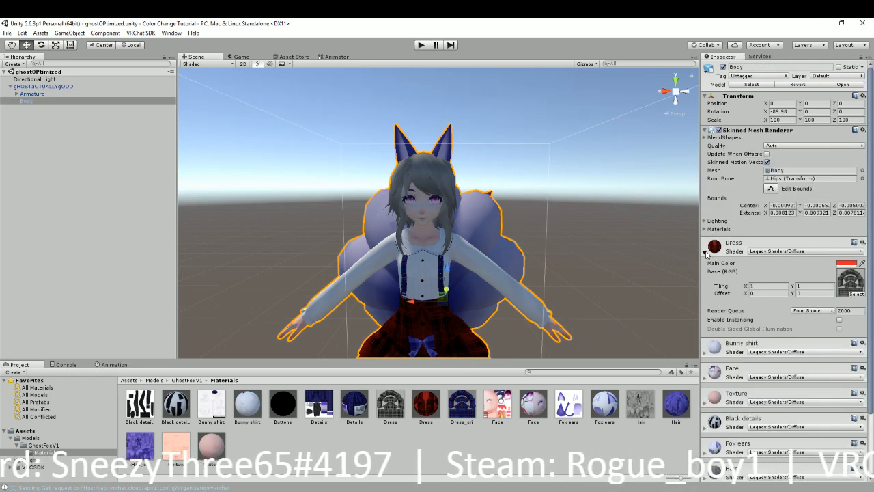
pyautogui.click(706, 251)
pyautogui.click(706, 405)
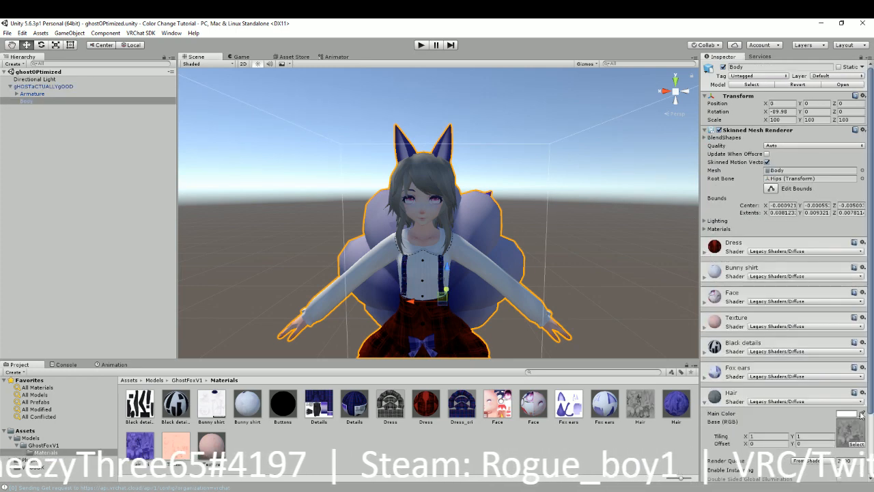
# Set the Hair material's Main Color to red, hex EA1A1AFF, and check the hair on the avatar
pyautogui.click(847, 414)
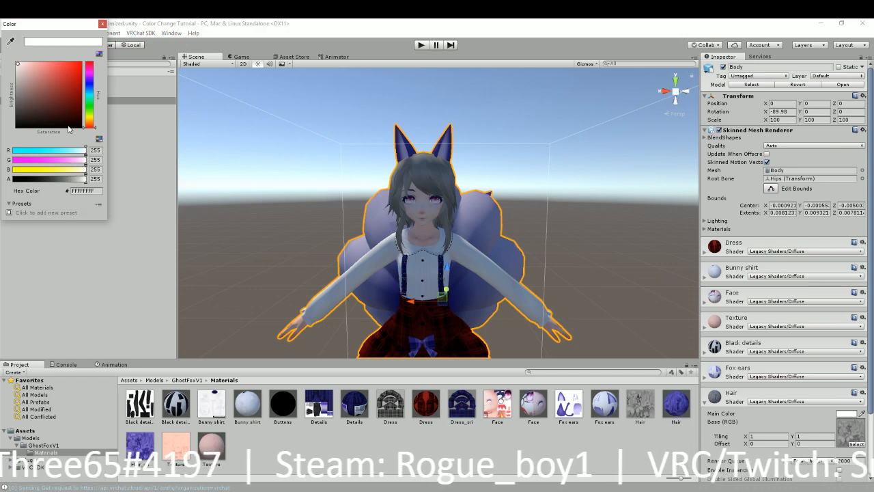
pyautogui.moveTo(90, 100); pyautogui.dragTo(91, 106)
pyautogui.moveTo(65, 77); pyautogui.dragTo(71, 68)
pyautogui.moveTo(94, 101)
pyautogui.mouseDown()
pyautogui.moveTo(91, 62)
pyautogui.moveTo(74, 71)
pyautogui.mouseUp()
pyautogui.scroll(5, 444, 211)
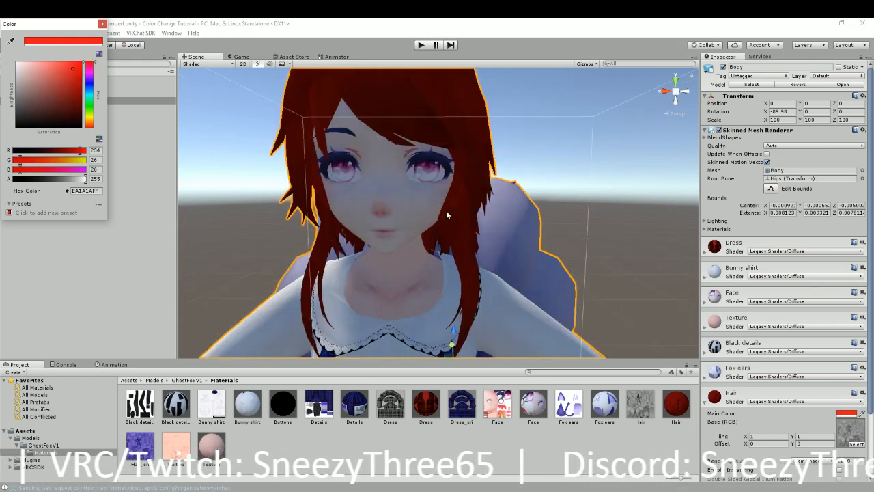
pyautogui.scroll(-4, 448, 209)
pyautogui.click(488, 232)
pyautogui.keyDown('alt'); pyautogui.moveTo(454, 243); pyautogui.dragTo(478, 267); pyautogui.keyUp('alt')
pyautogui.scroll(3, 485, 264)
pyautogui.scroll(-4, 485, 264)
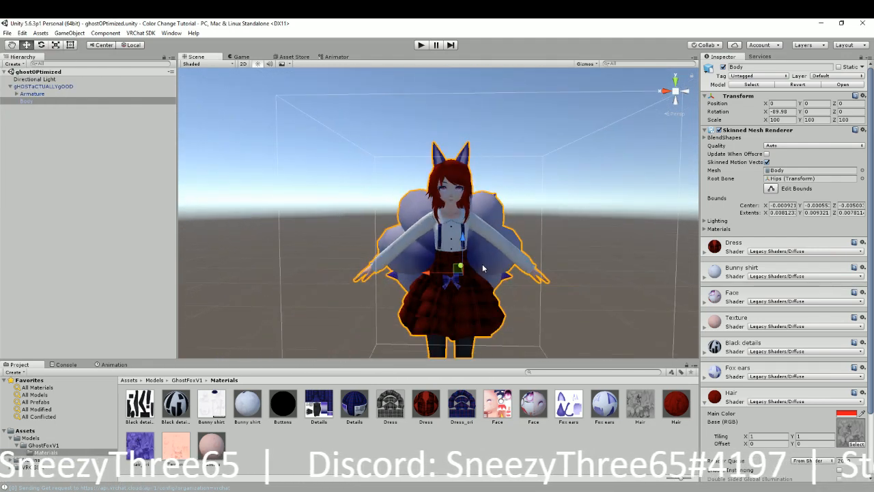
pyautogui.scroll(1, 487, 271)
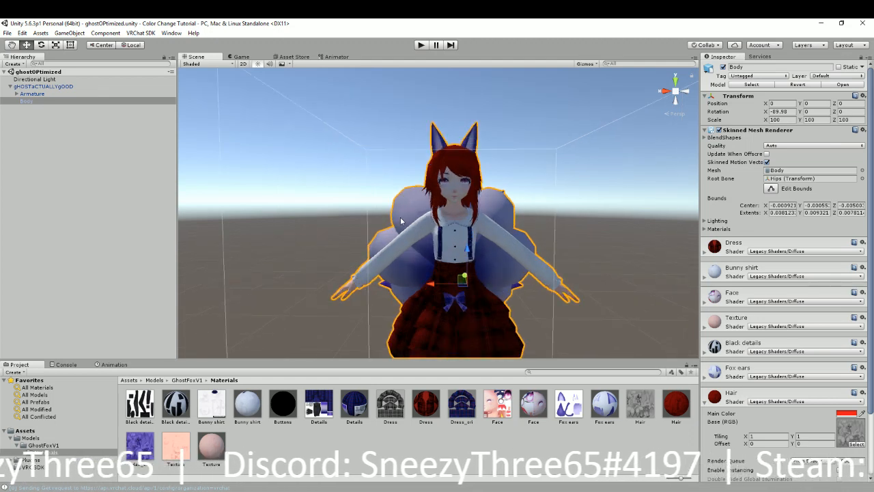
# Collapse the Hair material, set the Details material's Main Color to dark teal, and check the tails from the side
pyautogui.click(705, 402)
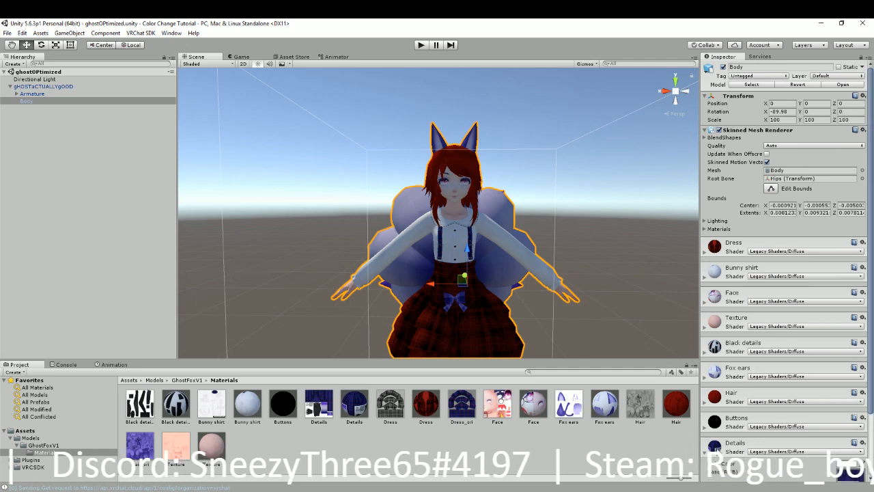
pyautogui.scroll(-3, 738, 418)
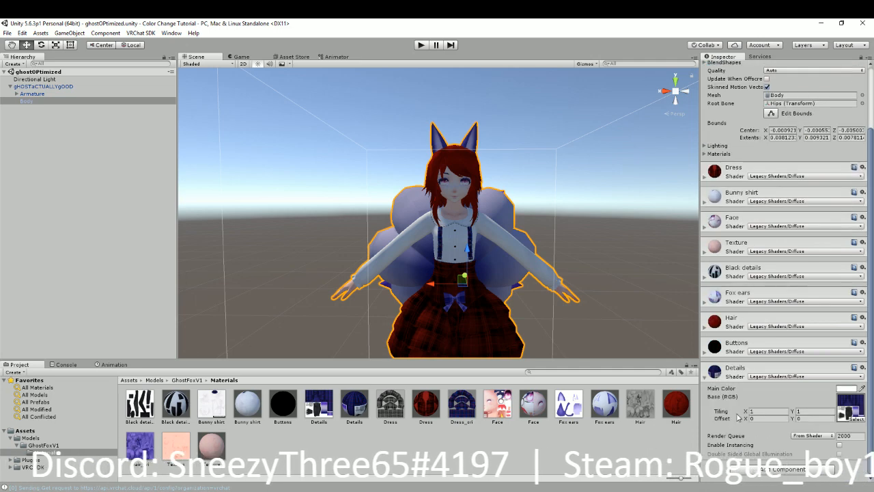
pyautogui.click(847, 388)
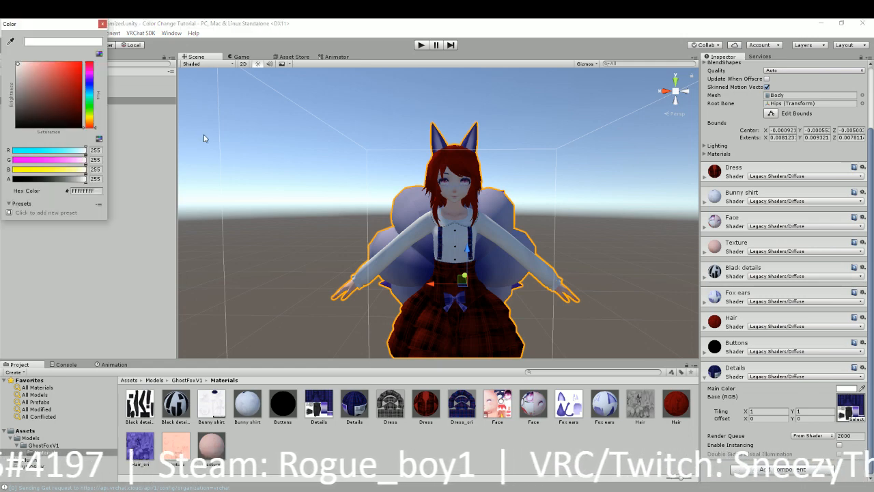
pyautogui.moveTo(54, 91); pyautogui.dragTo(76, 92)
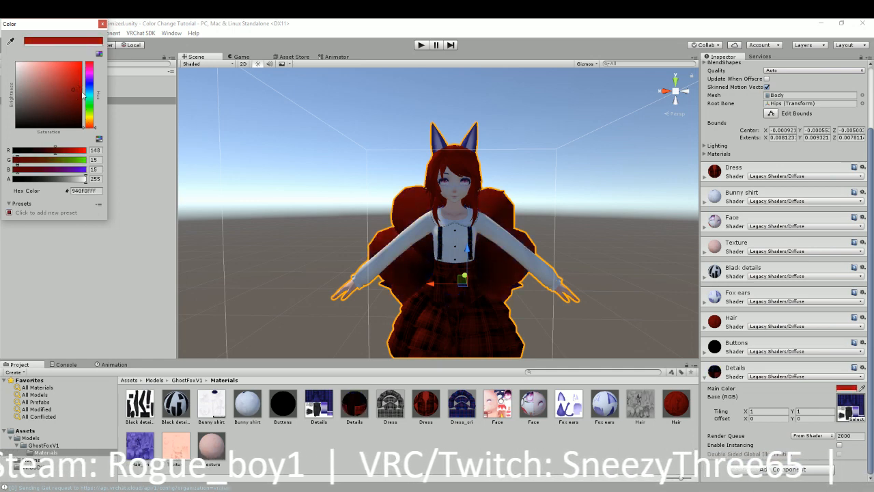
pyautogui.click(89, 97)
pyautogui.click(530, 262)
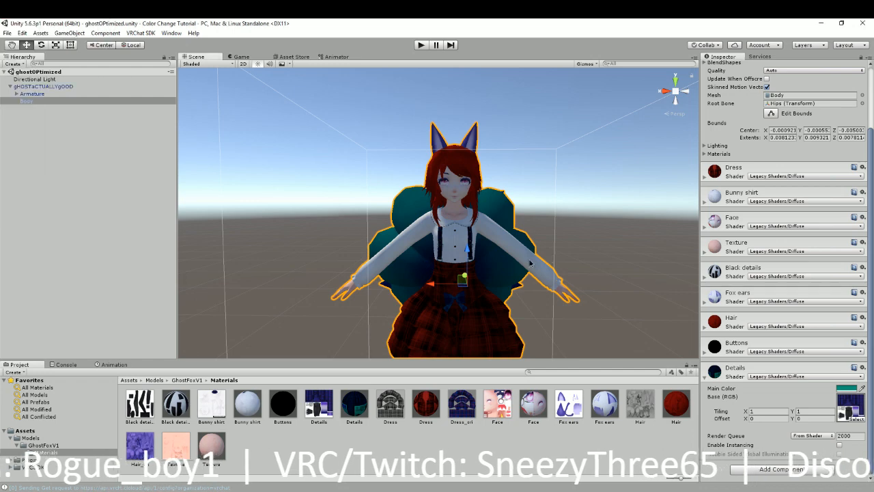
pyautogui.keyDown('alt'); pyautogui.moveTo(533, 271); pyautogui.dragTo(424, 273); pyautogui.keyUp('alt')
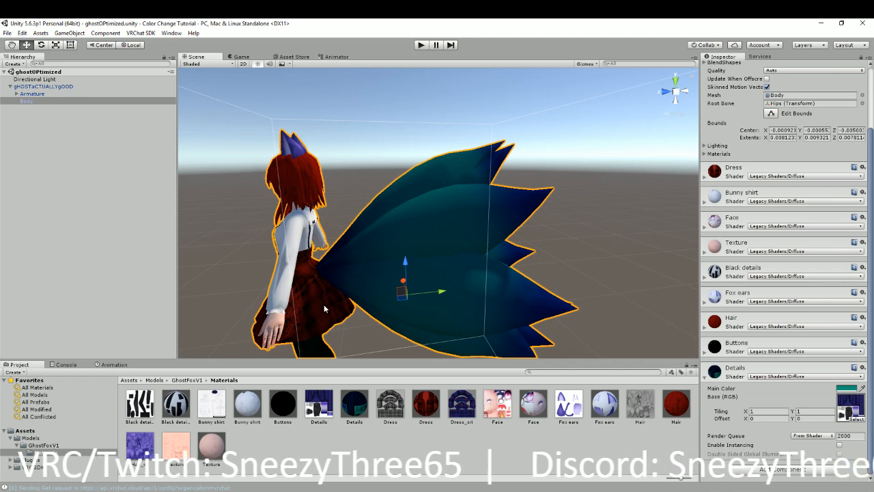
# Try several brightness levels of teal and plain white as the Details material's Main Color, finishing on teal, hex 11A989FF
pyautogui.click(844, 389)
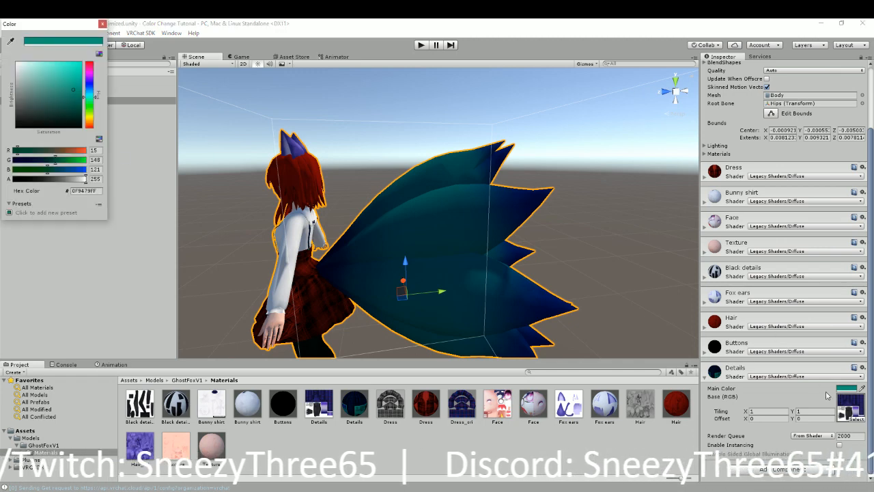
pyautogui.click(71, 98)
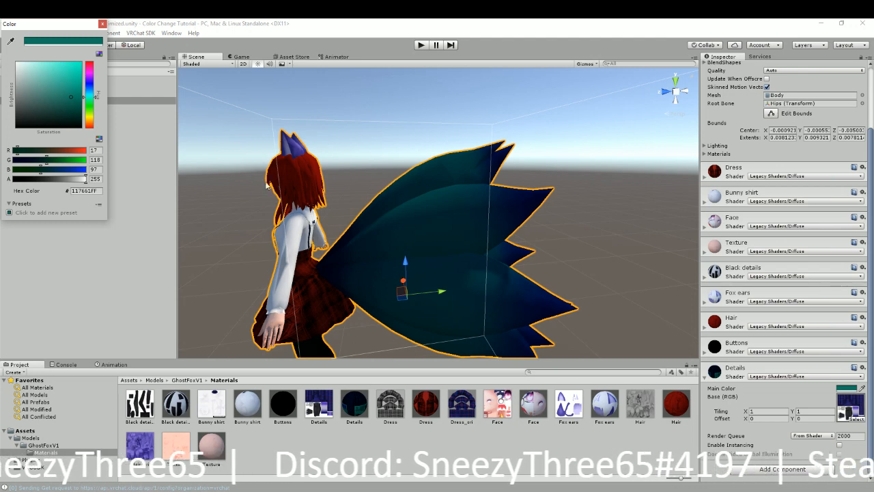
pyautogui.moveTo(61, 99); pyautogui.dragTo(1, 58)
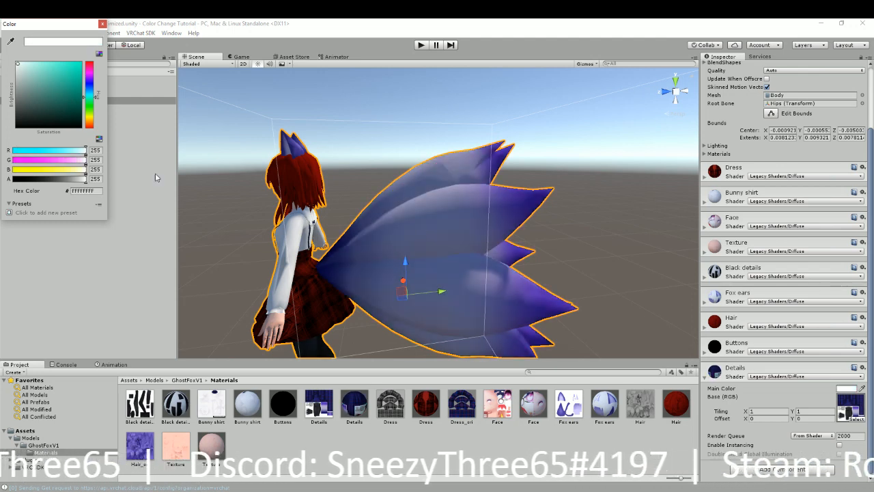
pyautogui.click(68, 95)
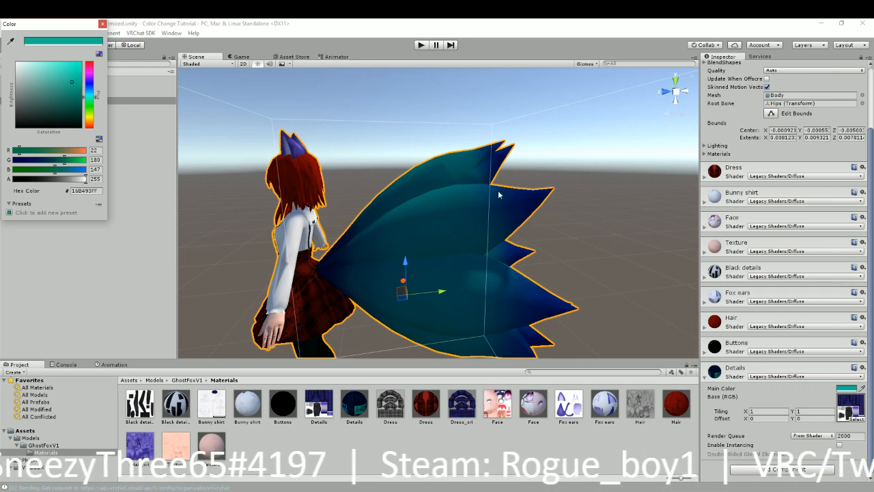
pyautogui.moveTo(80, 84); pyautogui.dragTo(76, 74)
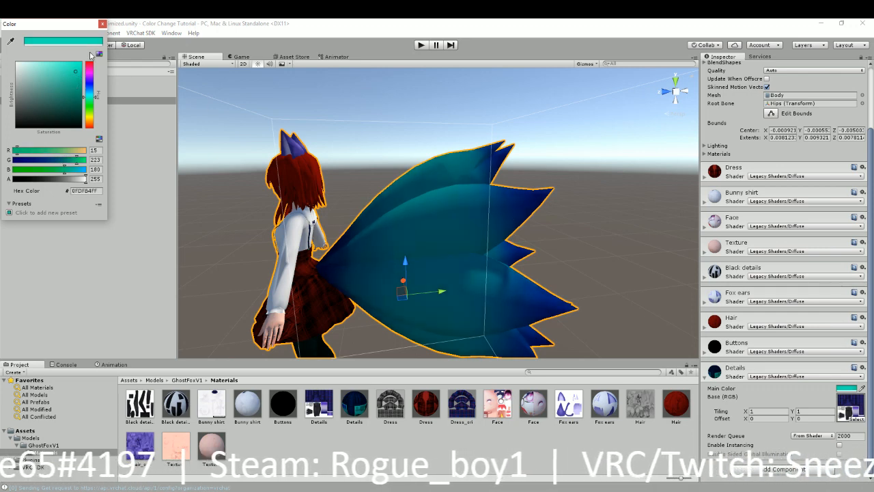
pyautogui.moveTo(78, 81); pyautogui.dragTo(73, 84)
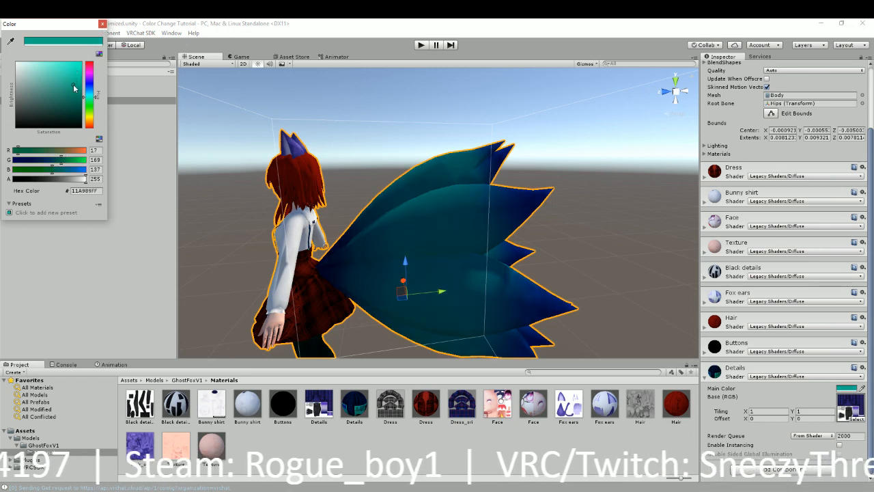
pyautogui.click(102, 24)
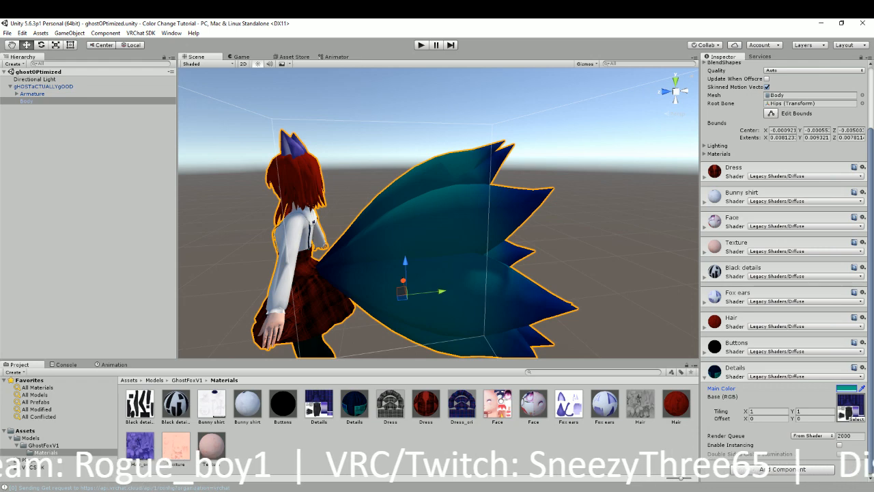
# Switch to the Materials folder in File Explorer and duplicate the Details PNG file in place
pyautogui.hotkey('alt', 'Tab')
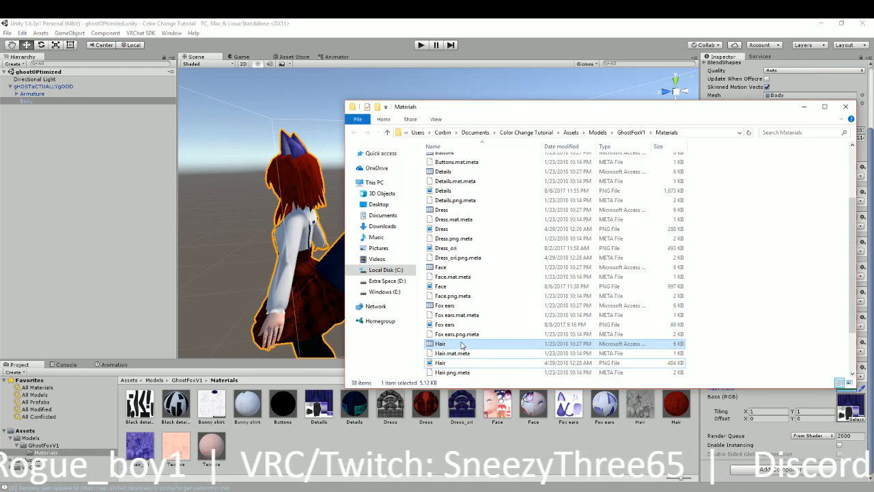
pyautogui.scroll(2, 458, 307)
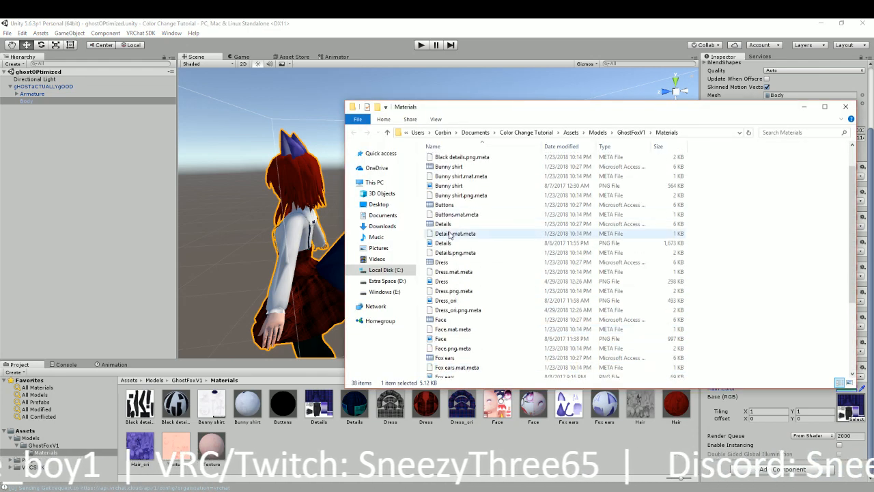
pyautogui.rightClick(444, 243)
pyautogui.press('m')
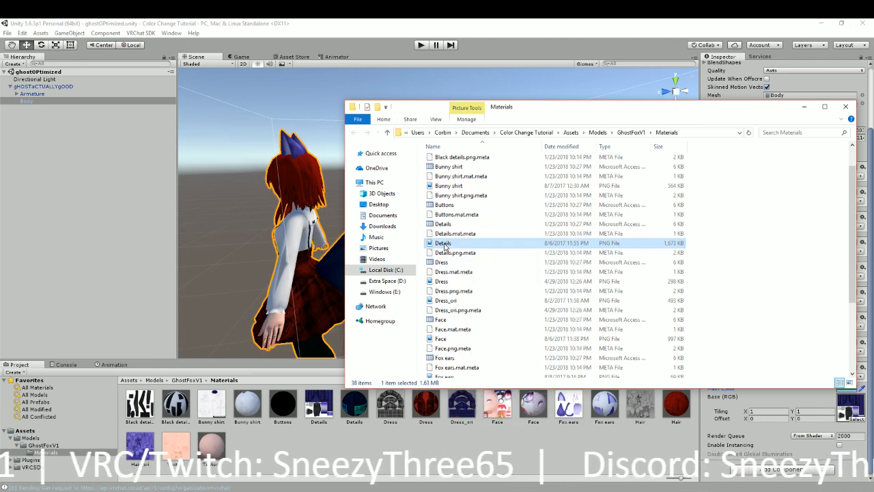
pyautogui.press('Escape')
pyautogui.hotkey('ctrl', 'c')
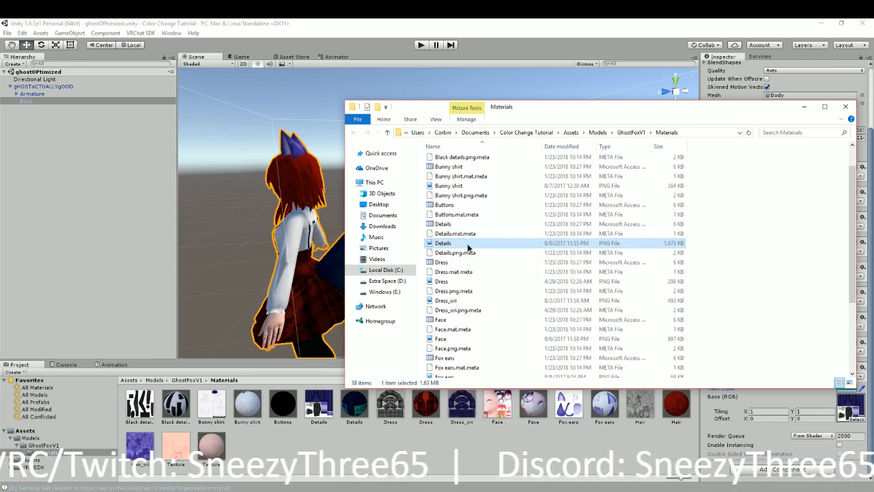
pyautogui.hotkey('ctrl', 'v')
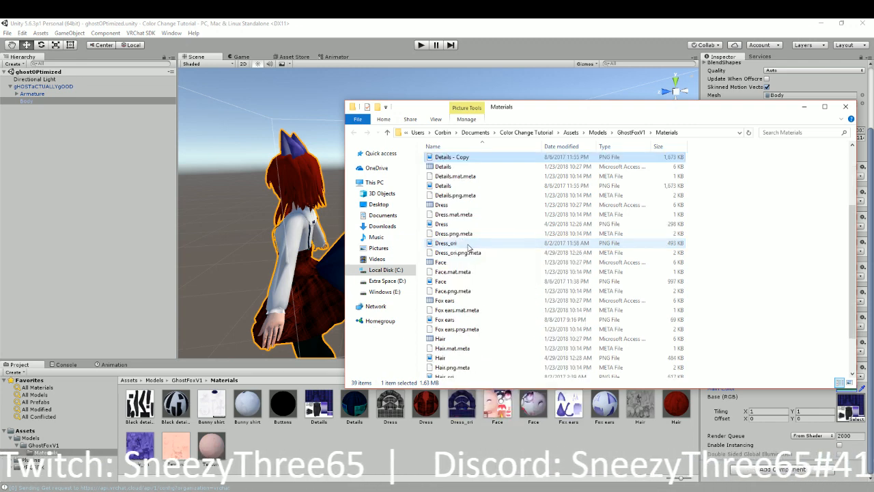
# Edit the Details - Copy PNG in Photos with Light at 100 and Color at its minimum, save over it and close Photos
pyautogui.rightClick(462, 160)
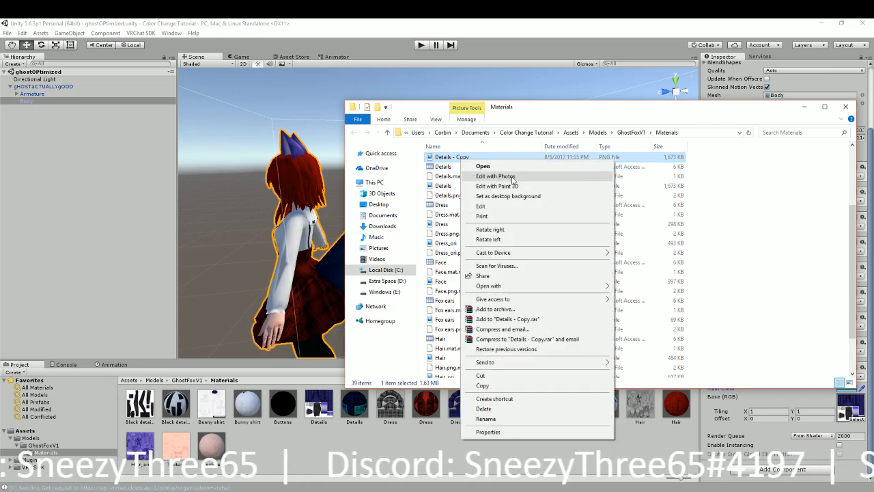
pyautogui.click(495, 175)
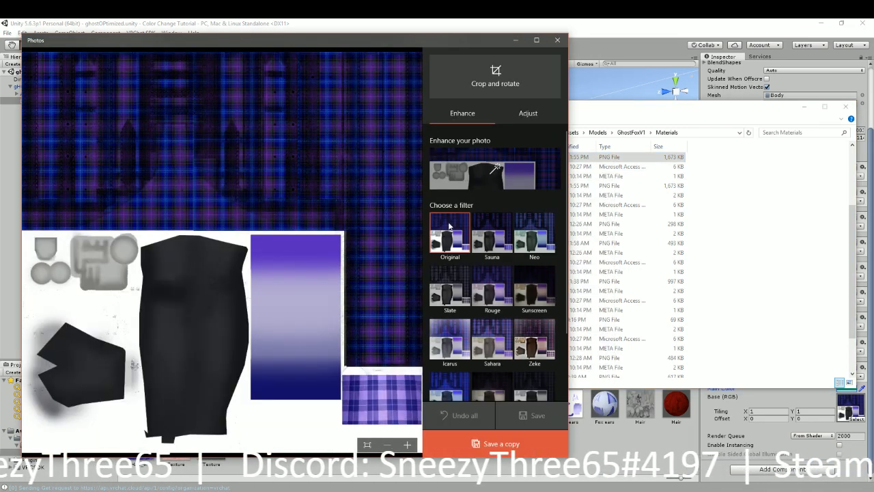
pyautogui.click(522, 118)
pyautogui.moveTo(496, 173); pyautogui.dragTo(586, 177)
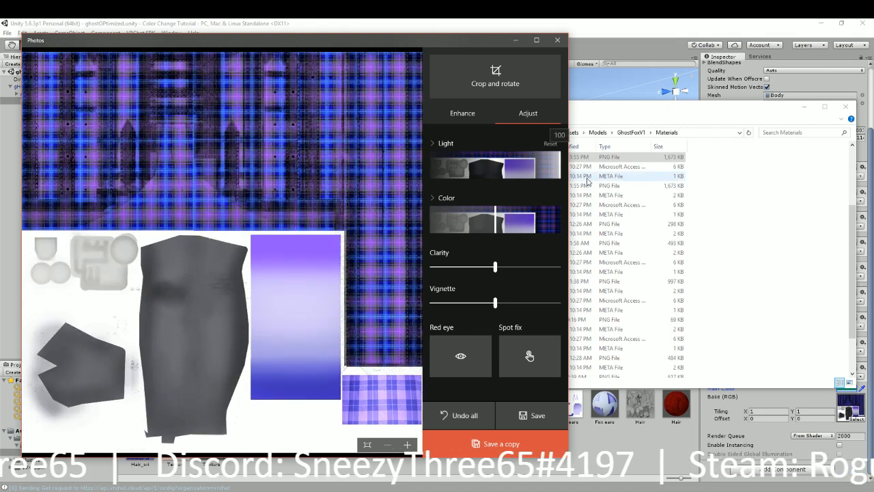
pyautogui.moveTo(494, 220); pyautogui.dragTo(407, 230)
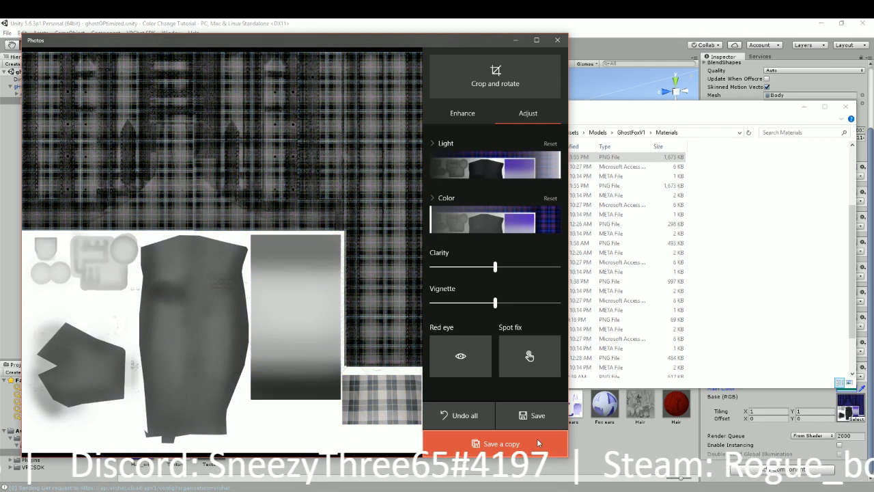
pyautogui.click(533, 418)
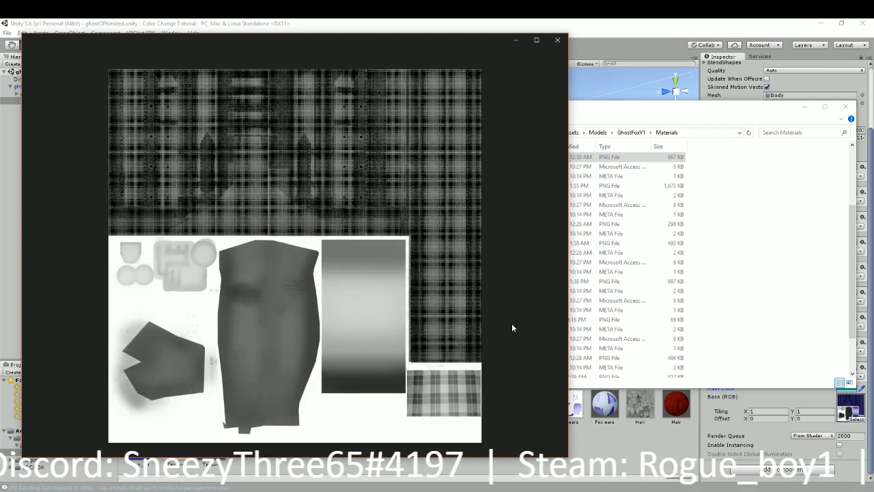
pyautogui.click(558, 44)
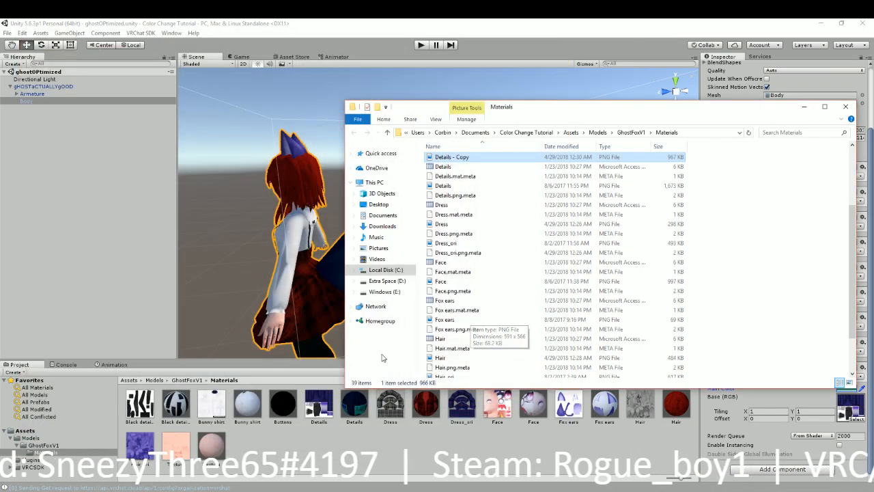
# Return to Unity, select the avatar's Body mesh, and reset the Details material's Main Color to white, hex FFFFFFFF
pyautogui.click(299, 318)
pyautogui.click(374, 334)
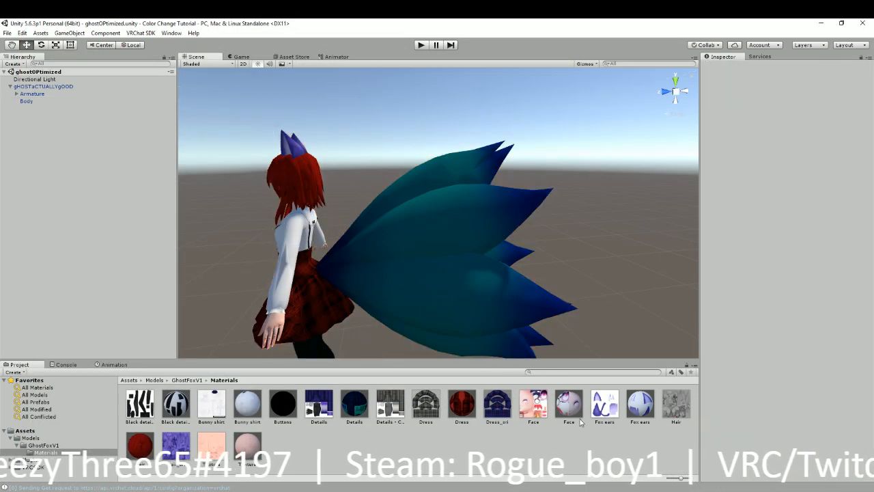
pyautogui.click(300, 237)
pyautogui.click(301, 237)
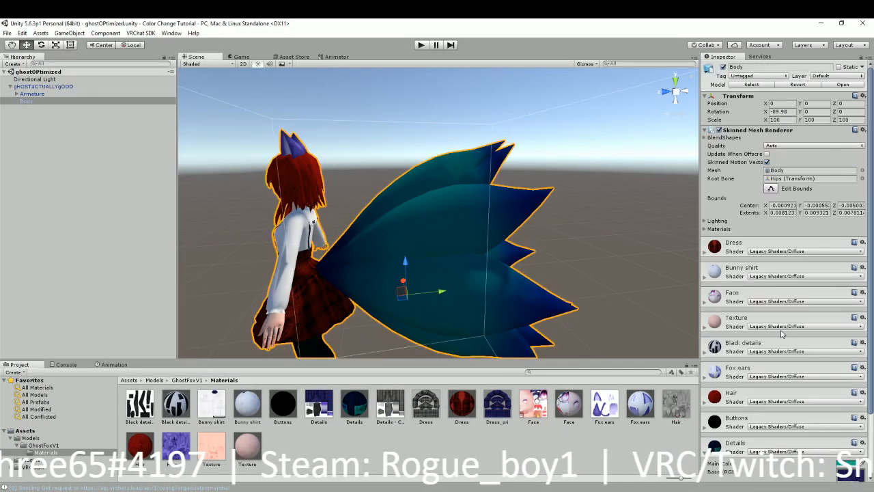
pyautogui.scroll(-6, 785, 274)
pyautogui.click(854, 387)
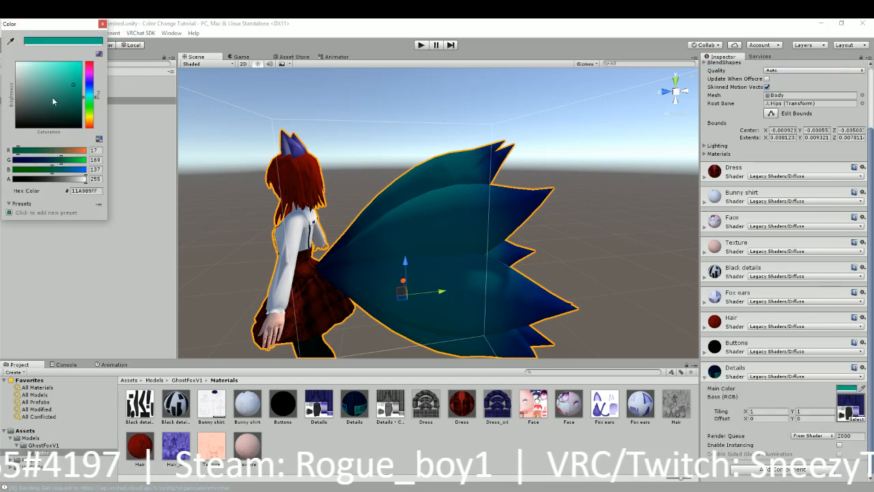
pyautogui.moveTo(54, 102); pyautogui.dragTo(3, 54)
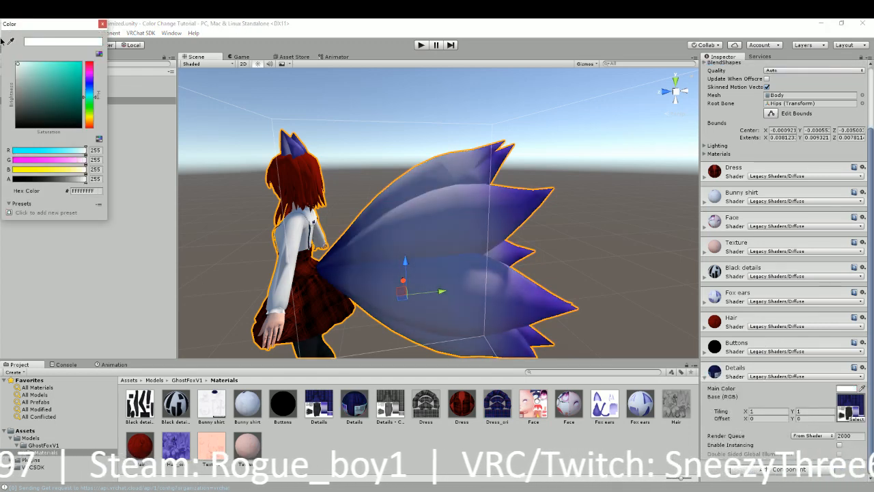
# Switch to the Materials folder in File Explorer and rename the original Details PNG file as Details_ori
pyautogui.hotkey('alt', 'Tab')
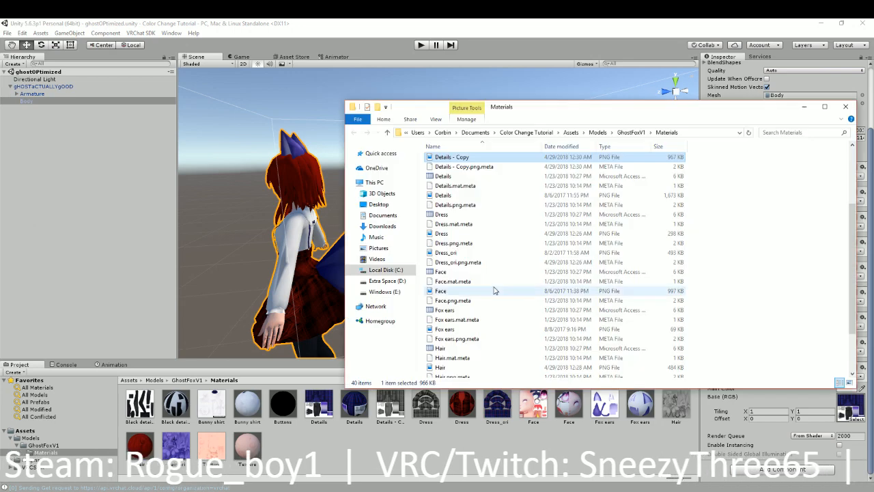
pyautogui.click(449, 198)
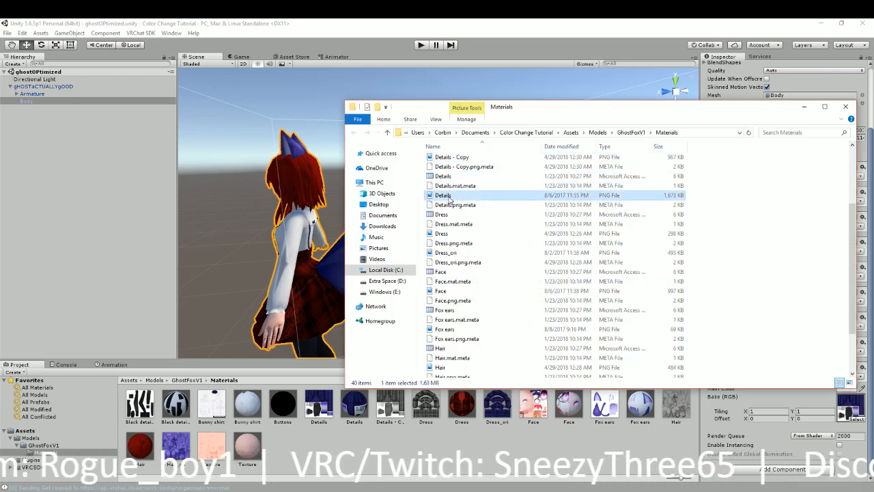
pyautogui.click(449, 198)
pyautogui.press('Right')
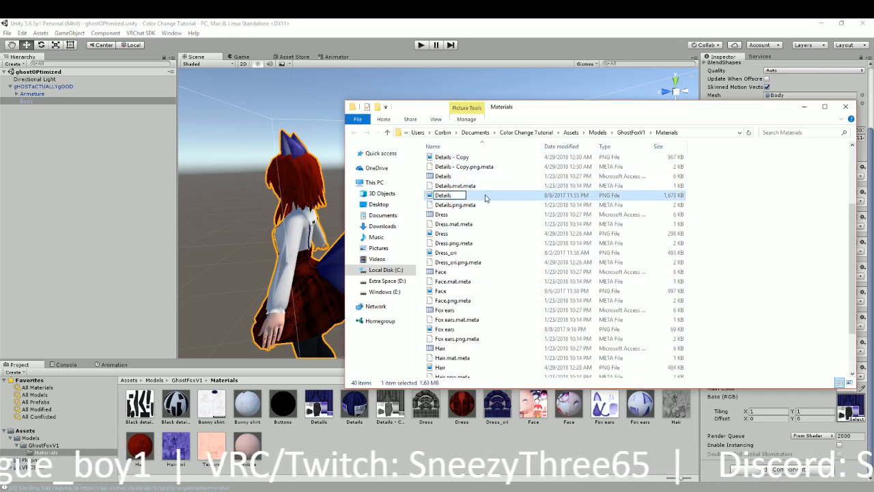
pyautogui.write('_ori')
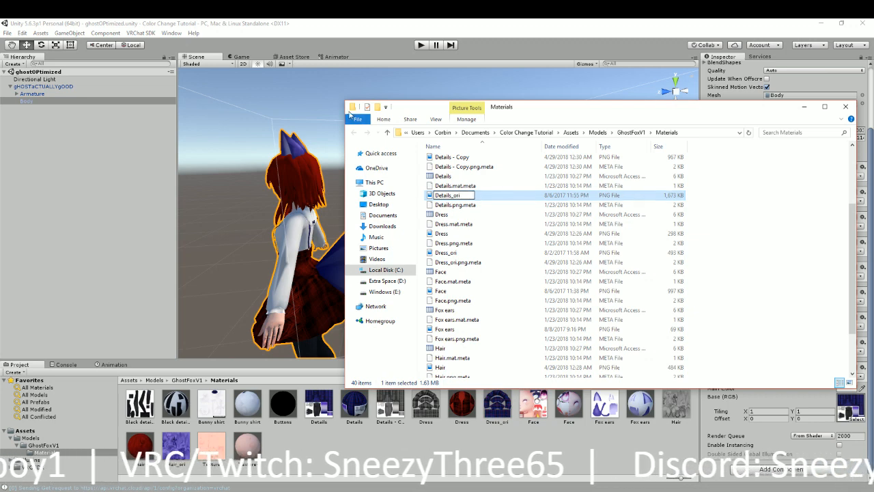
# Rename the Details - Copy PNG file as Details
pyautogui.click(442, 159)
pyautogui.click(471, 157)
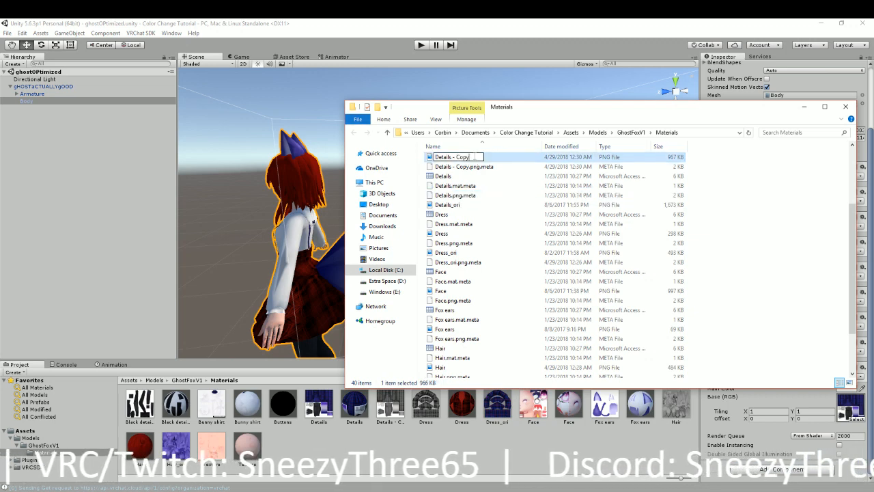
pyautogui.press('BackSpace')
pyautogui.press('BackSpace')
pyautogui.press('BackSpace')
pyautogui.press('BackSpace')
pyautogui.press('BackSpace')
pyautogui.press('BackSpace')
pyautogui.press('BackSpace')
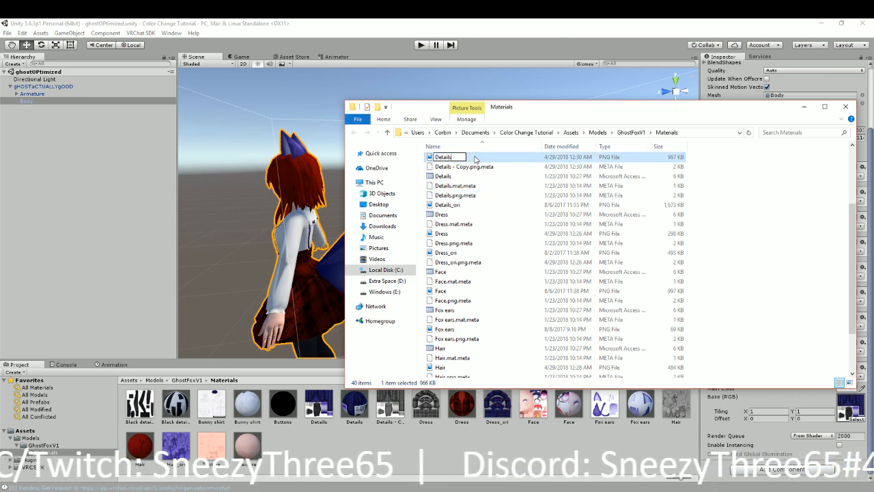
pyautogui.press('Return')
# Back in Unity, set the Body mesh's Details material Main Color to dark red, hex 812828FF, and check the avatar from the front
pyautogui.click(313, 235)
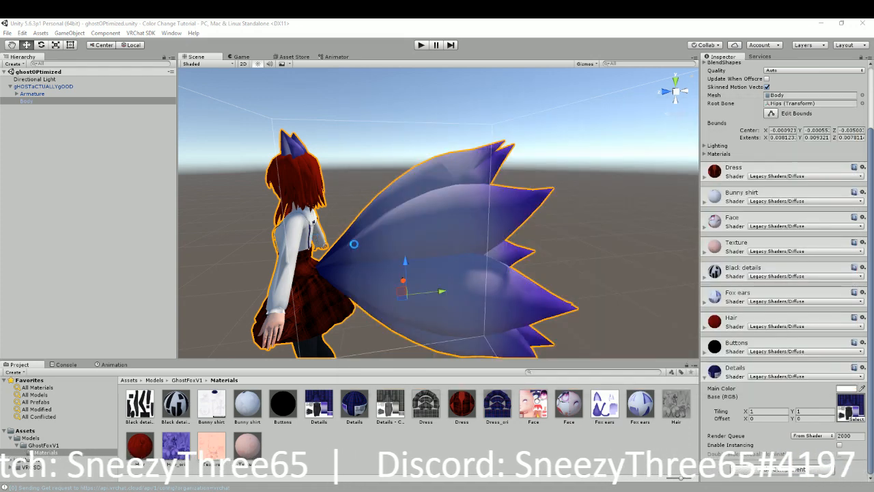
pyautogui.click(356, 280)
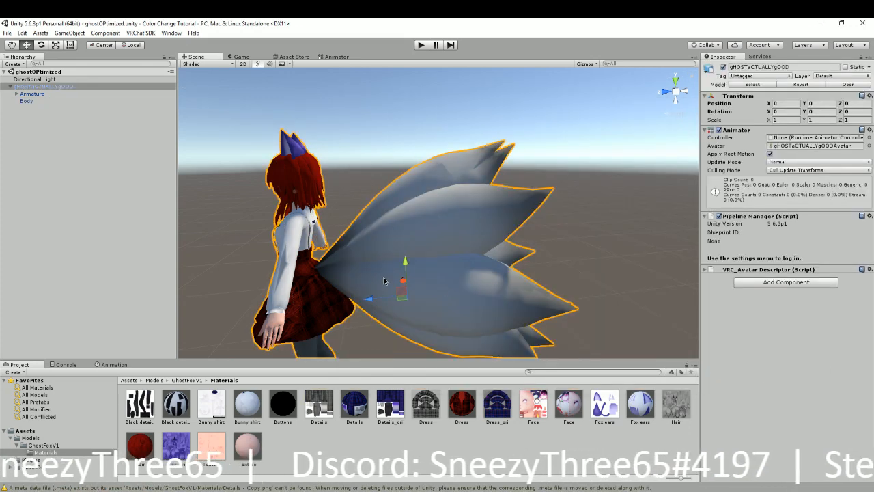
pyautogui.click(539, 288)
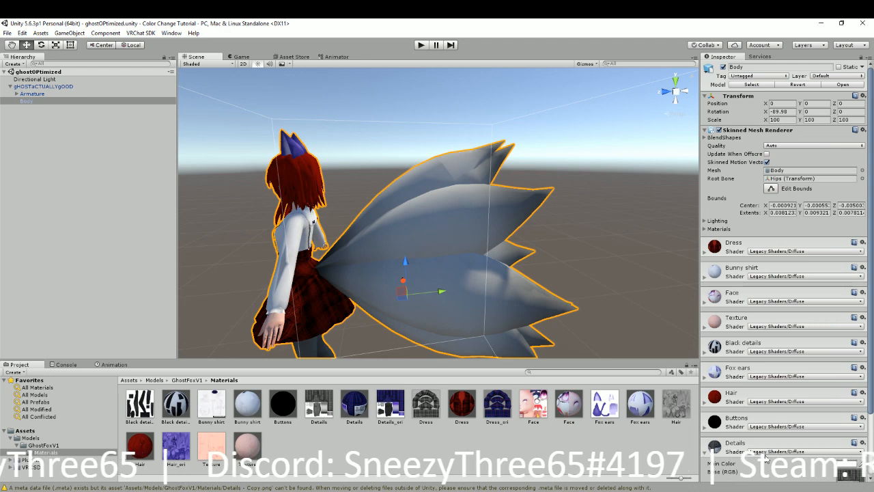
pyautogui.click(855, 465)
pyautogui.moveTo(51, 92)
pyautogui.mouseDown()
pyautogui.moveTo(73, 79)
pyautogui.moveTo(77, 94)
pyautogui.moveTo(62, 85)
pyautogui.moveTo(61, 98)
pyautogui.mouseUp()
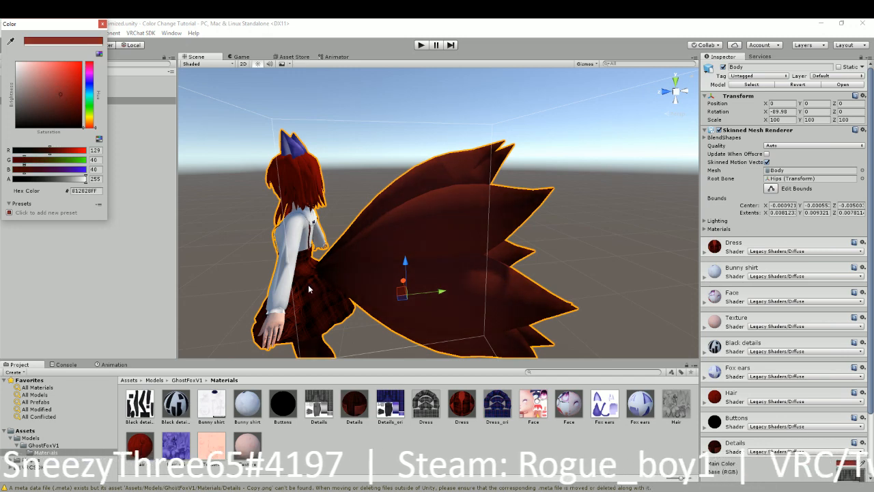
pyautogui.click(333, 275)
pyautogui.moveTo(334, 275); pyautogui.dragTo(310, 273, button='right')
pyautogui.moveTo(310, 273); pyautogui.dragTo(416, 238, button='middle')
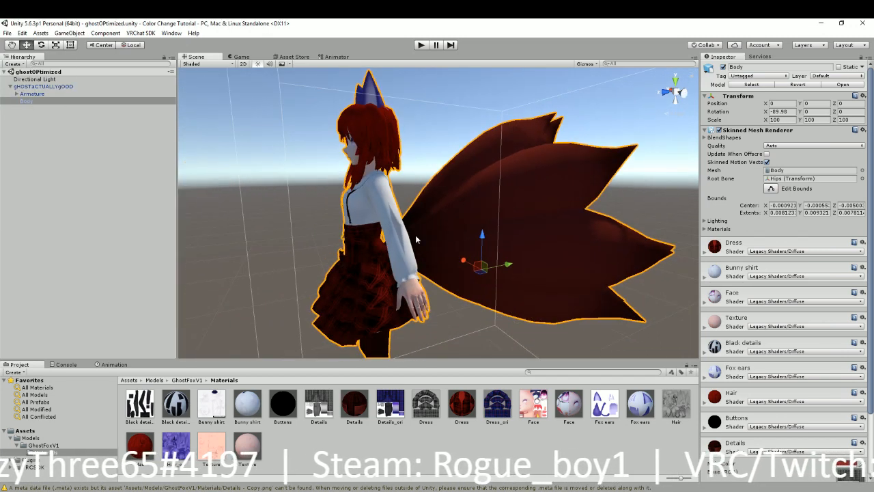
pyautogui.moveTo(396, 266); pyautogui.dragTo(464, 265, button='right')
pyautogui.moveTo(396, 262); pyautogui.dragTo(506, 239, button='middle')
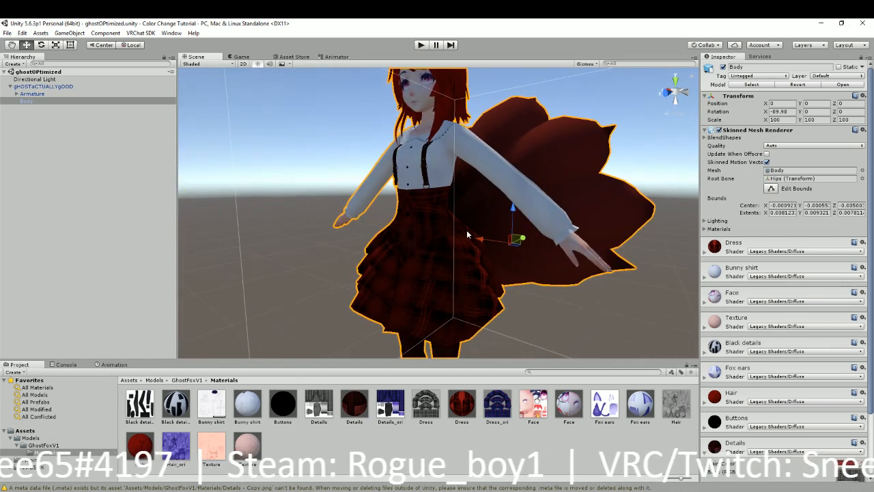
pyautogui.moveTo(409, 237); pyautogui.dragTo(474, 279, button='middle')
pyautogui.scroll(-5, 483, 273)
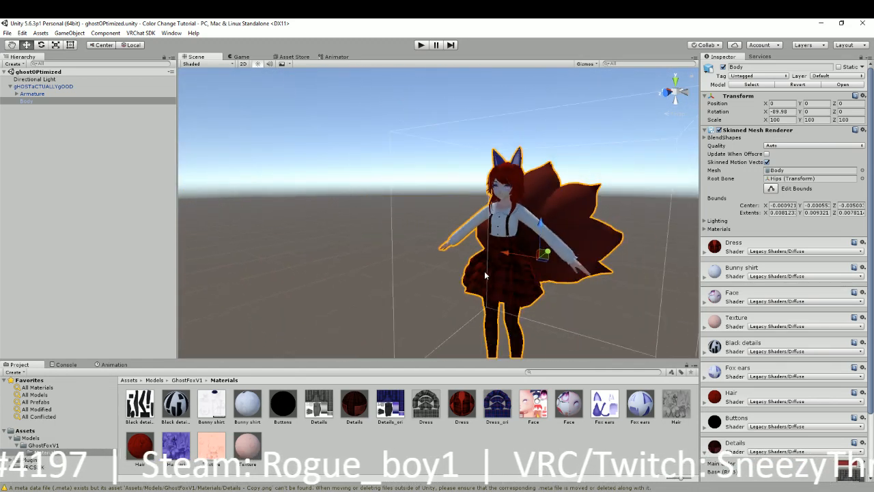
# Inspect the recolored avatar up close from several angles, covering the suspenders, skirt, legs, collar, face and hair
pyautogui.moveTo(485, 271); pyautogui.dragTo(533, 267, button='right')
pyautogui.moveTo(414, 275); pyautogui.dragTo(497, 265, button='middle')
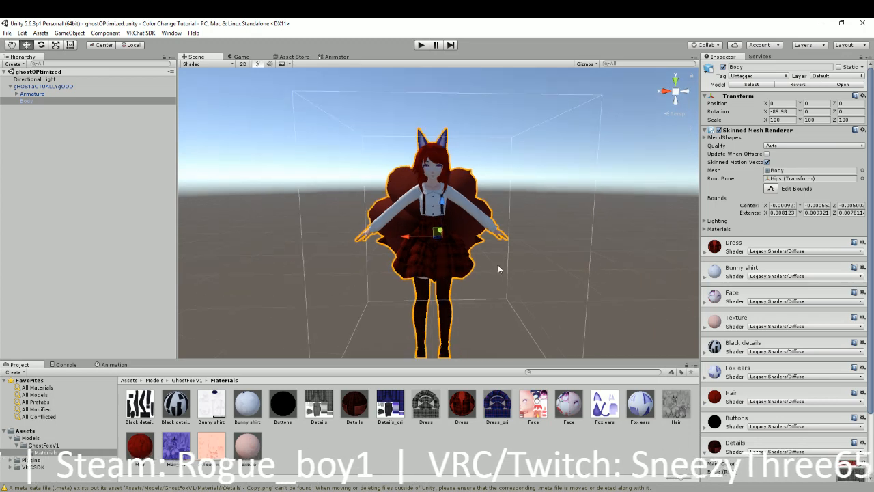
pyautogui.scroll(4, 498, 264)
pyautogui.scroll(5, 450, 219)
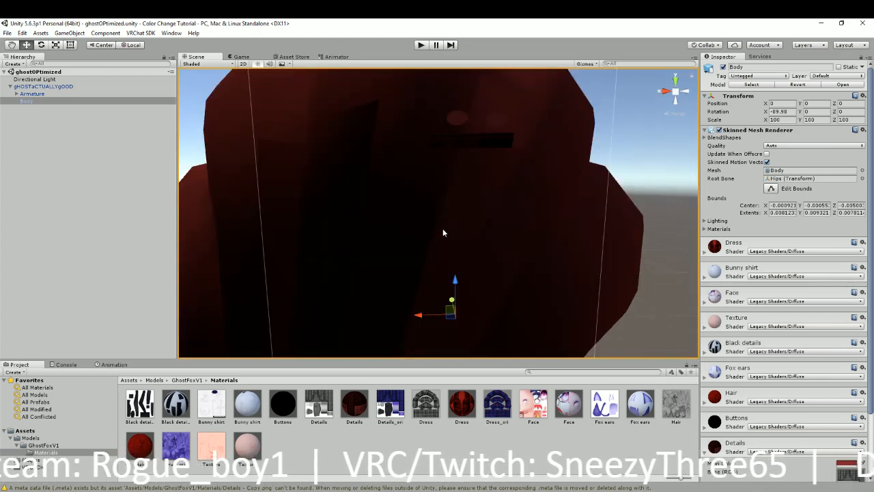
pyautogui.scroll(-5, 443, 229)
pyautogui.scroll(4, 458, 191)
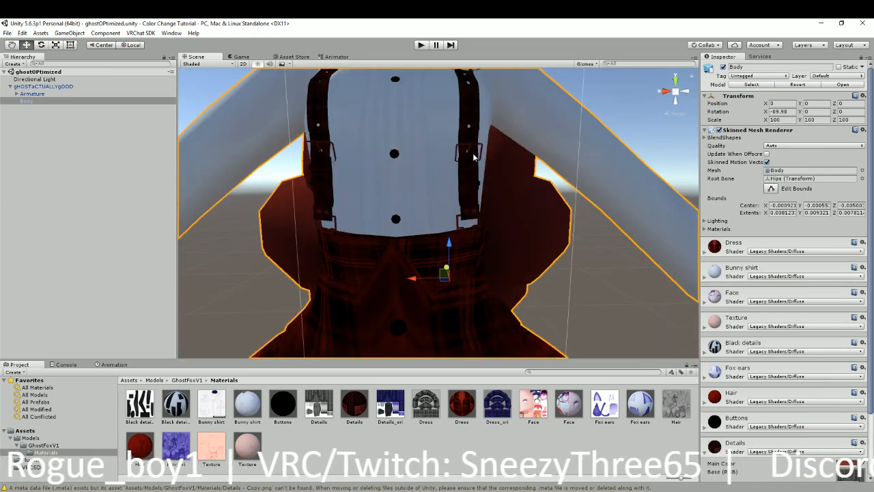
pyautogui.moveTo(473, 155)
pyautogui.mouseDown(button='right')
pyautogui.moveTo(471, 174)
pyautogui.moveTo(470, 162)
pyautogui.mouseUp(button='right')
pyautogui.moveTo(447, 228); pyautogui.dragTo(425, 292, button='right')
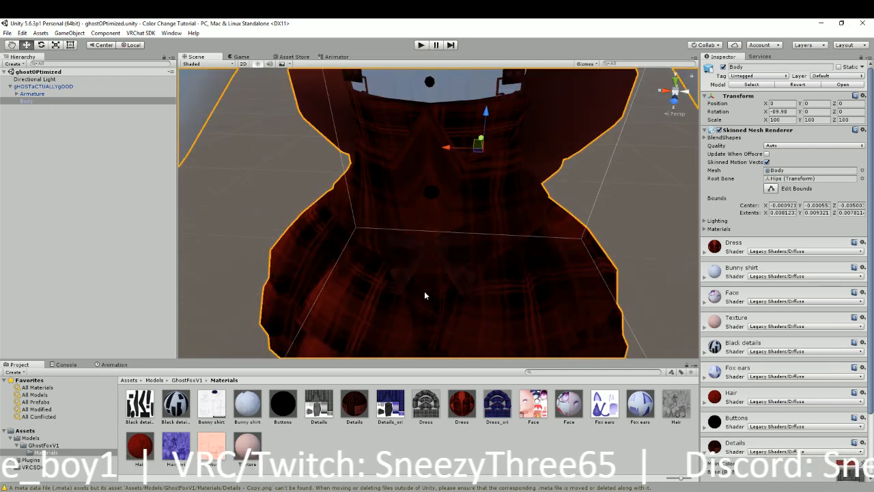
pyautogui.moveTo(457, 291); pyautogui.dragTo(466, 170, button='middle')
pyautogui.scroll(3, 498, 139)
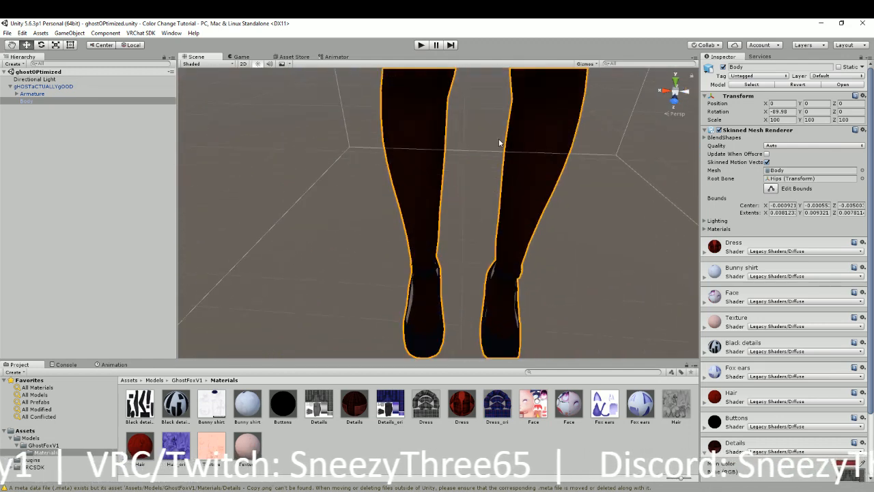
pyautogui.moveTo(495, 170); pyautogui.dragTo(499, 97, button='right')
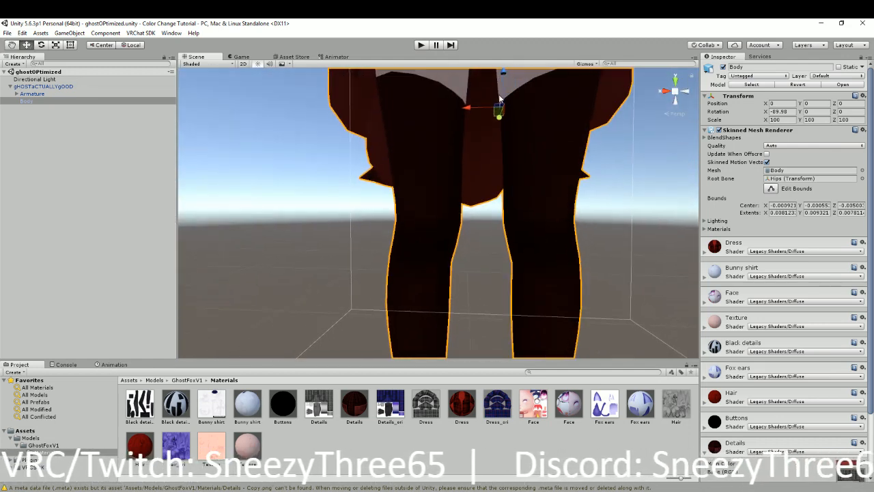
pyautogui.moveTo(499, 97); pyautogui.dragTo(479, 325, button='middle')
pyautogui.moveTo(543, 284); pyautogui.dragTo(428, 307, button='right')
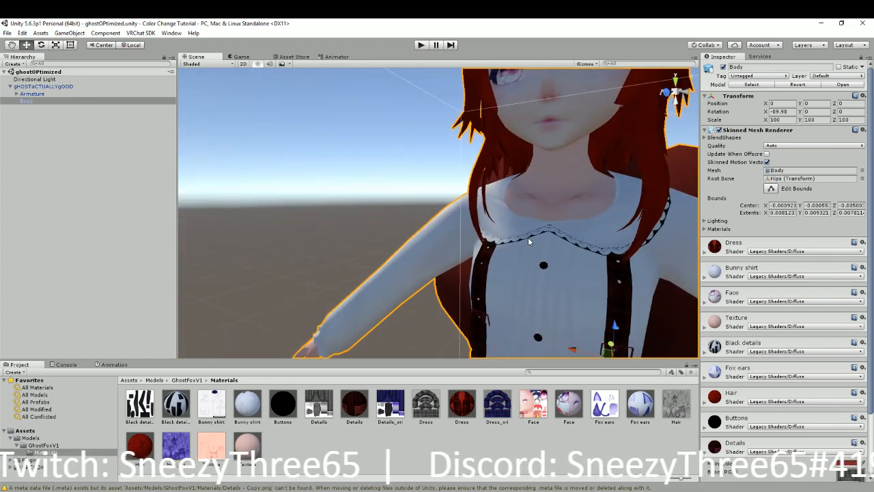
pyautogui.moveTo(556, 241); pyautogui.dragTo(523, 261, button='middle')
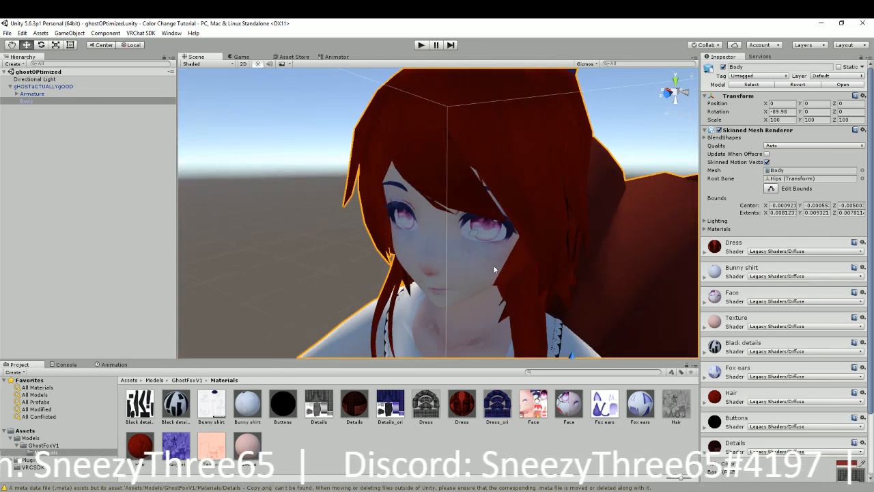
pyautogui.press('f')
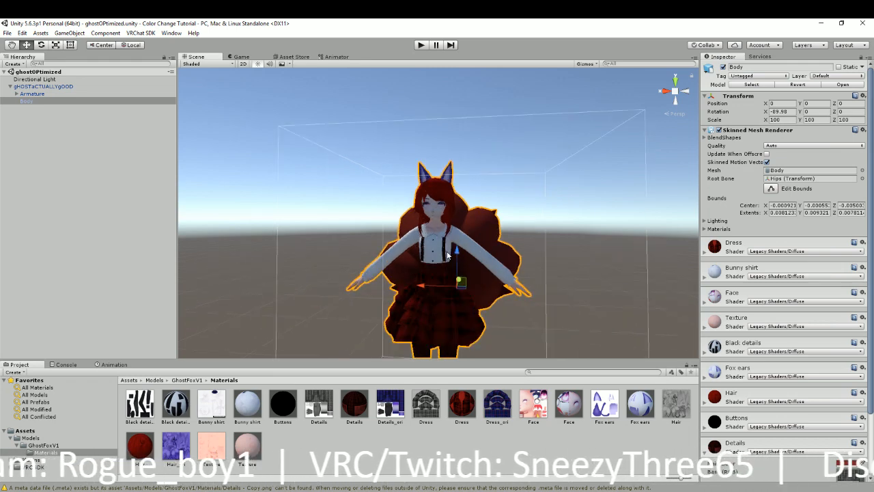
pyautogui.moveTo(448, 253); pyautogui.dragTo(462, 286, button='right')
pyautogui.moveTo(443, 249); pyautogui.dragTo(482, 258, button='middle')
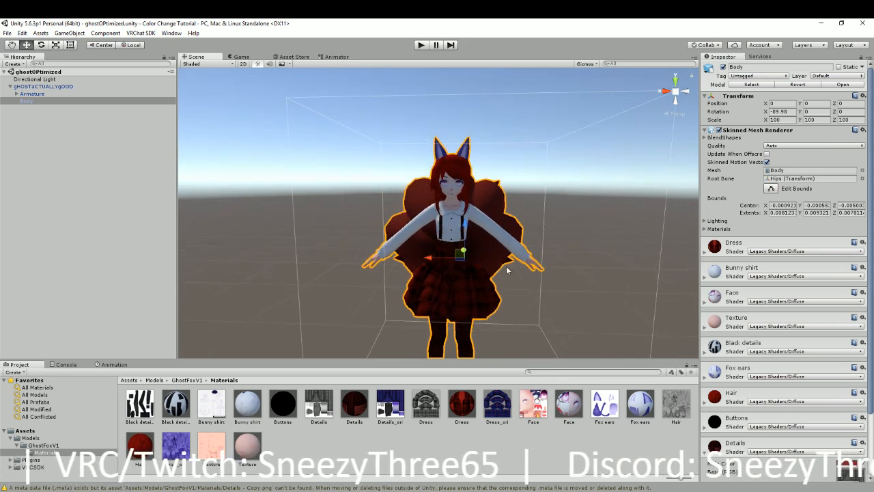
pyautogui.scroll(2, 500, 266)
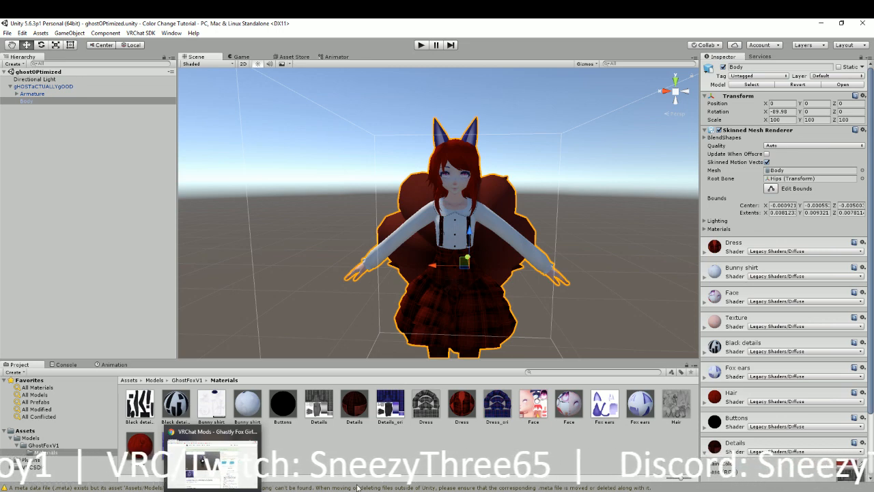
pyautogui.click(269, 459)
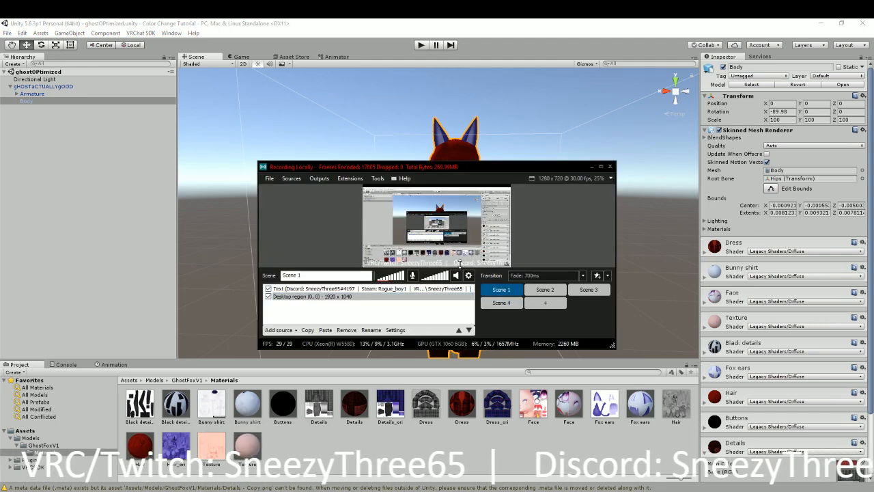